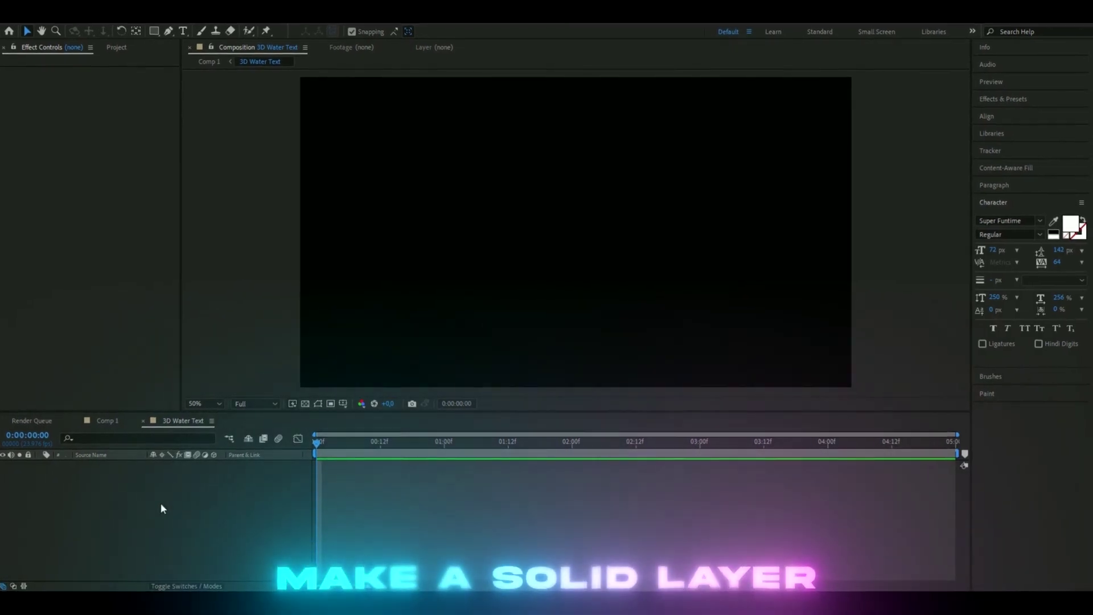
Step: Add a new black solid and apply the Element effect to it
{"action": "right_click", "coordinate": [165, 503]}
{"action": "mouse_move", "coordinate": [227, 364]}
{"action": "left_click", "coordinate": [380, 389]}
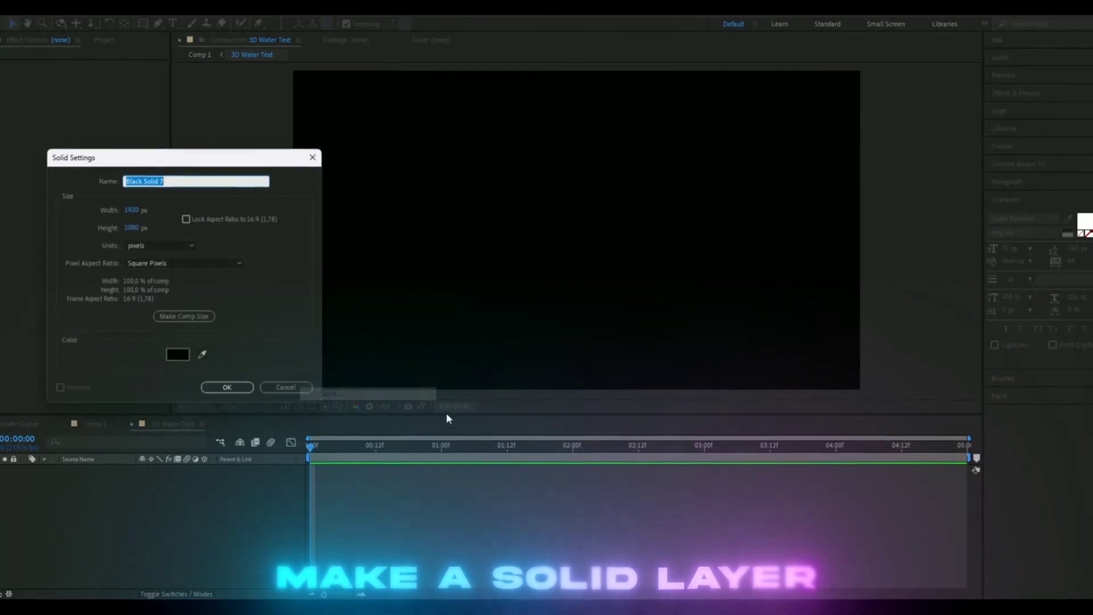
{"action": "key", "text": "Return"}
{"action": "key", "text": "ctrl+space"}
{"action": "type", "text": "e"}
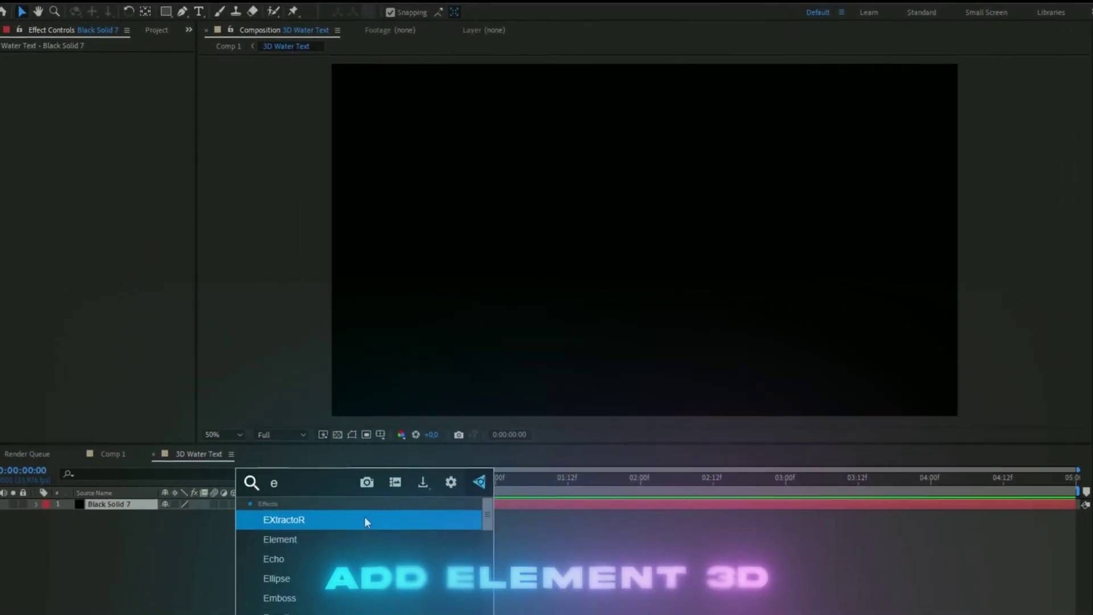
{"action": "left_click", "coordinate": [296, 555]}
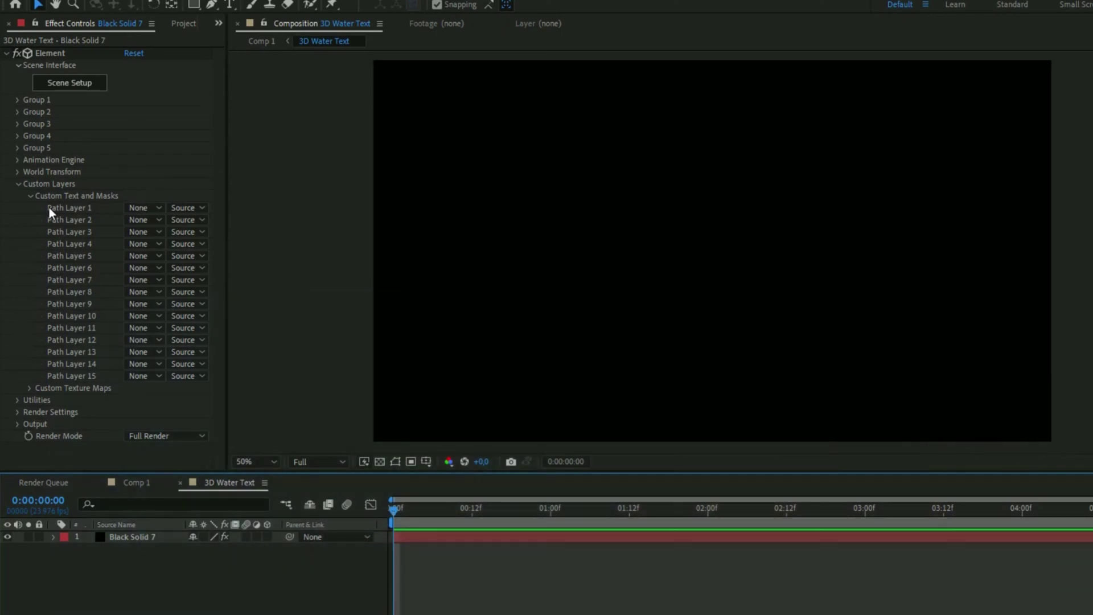
Step: Create a text layer reading 'WATER' and select all its text
{"action": "left_click", "coordinate": [230, 7]}
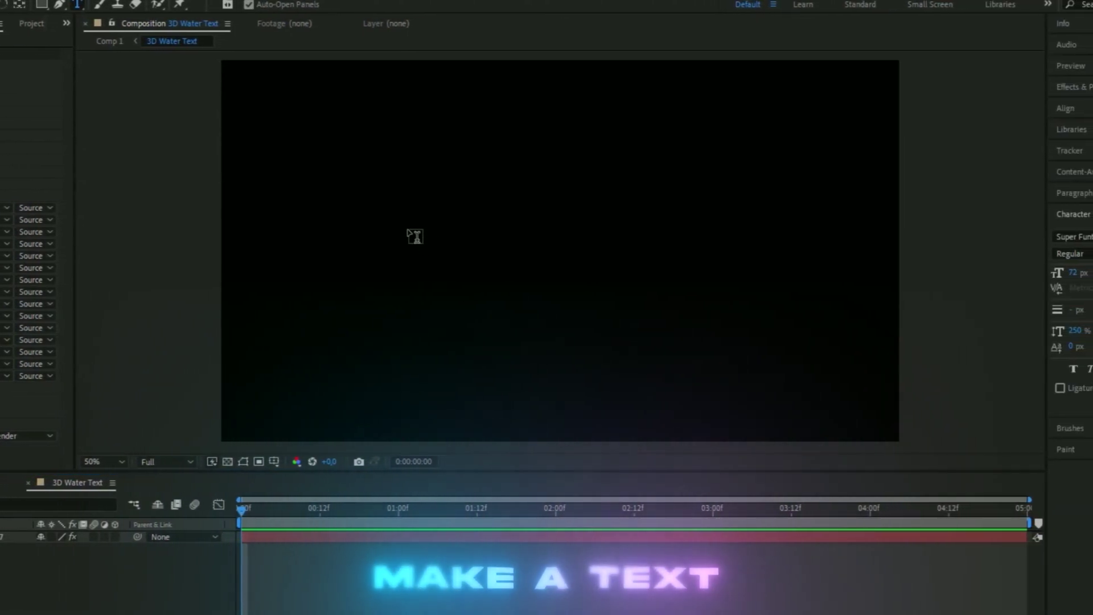
{"action": "left_click", "coordinate": [414, 237]}
{"action": "type", "text": "WAT"}
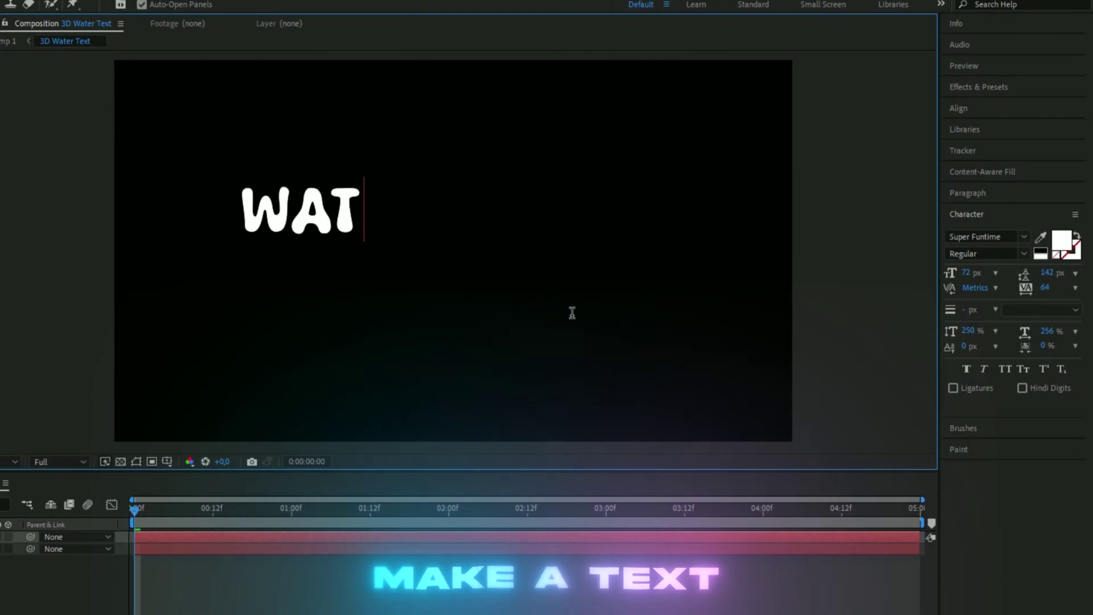
{"action": "type", "text": "ER"}
{"action": "left_click", "coordinate": [272, 206]}
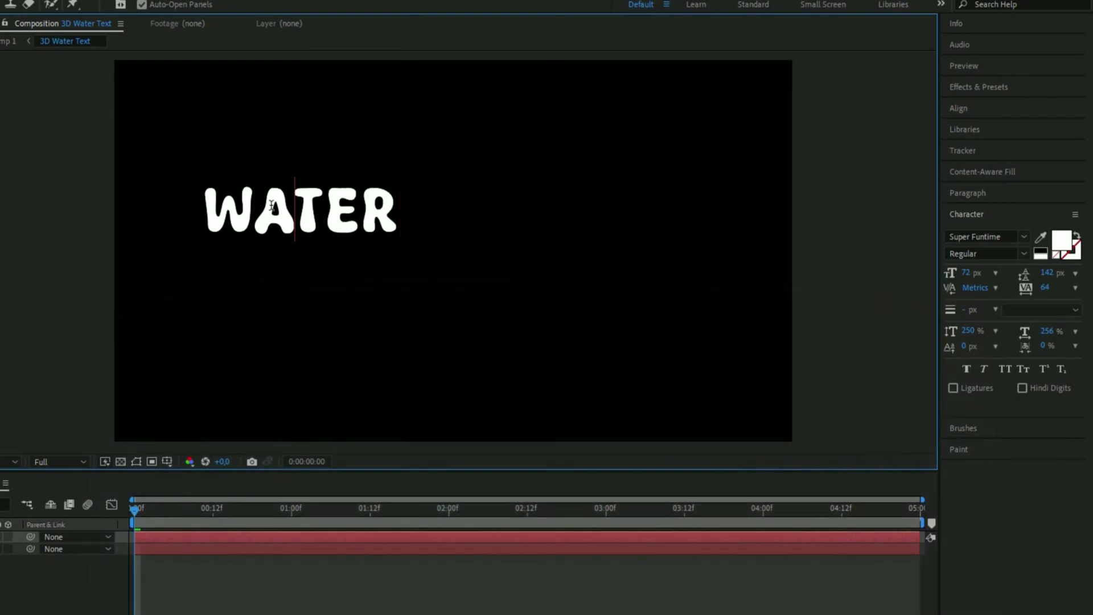
{"action": "key", "text": "ctrl+a"}
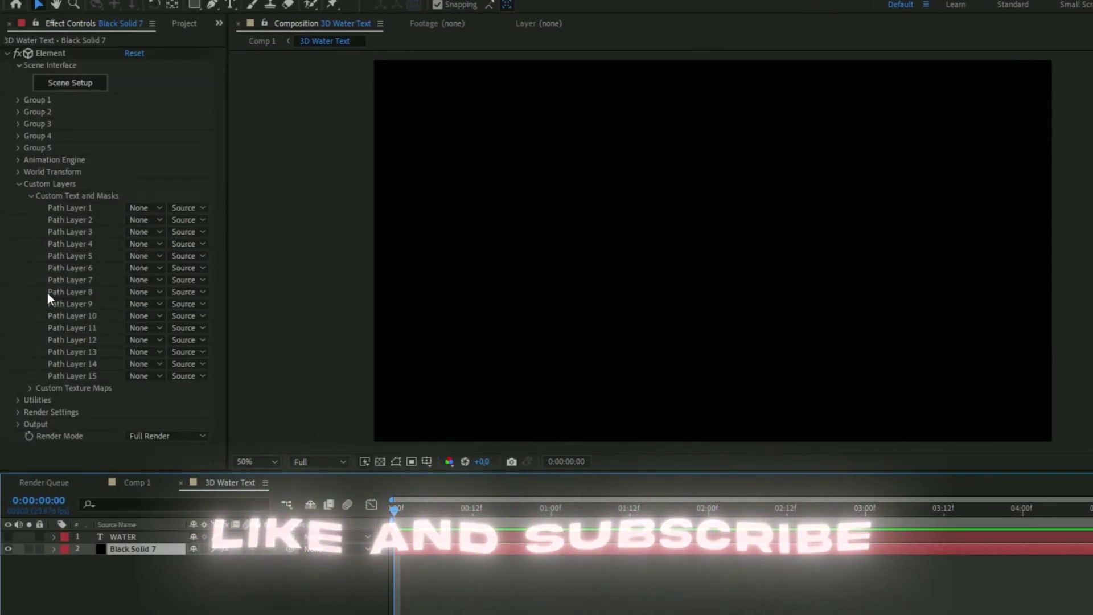
Step: Set Element's Custom Layers Path Layer 1 to the WATER text layer
{"action": "left_click", "coordinate": [45, 207]}
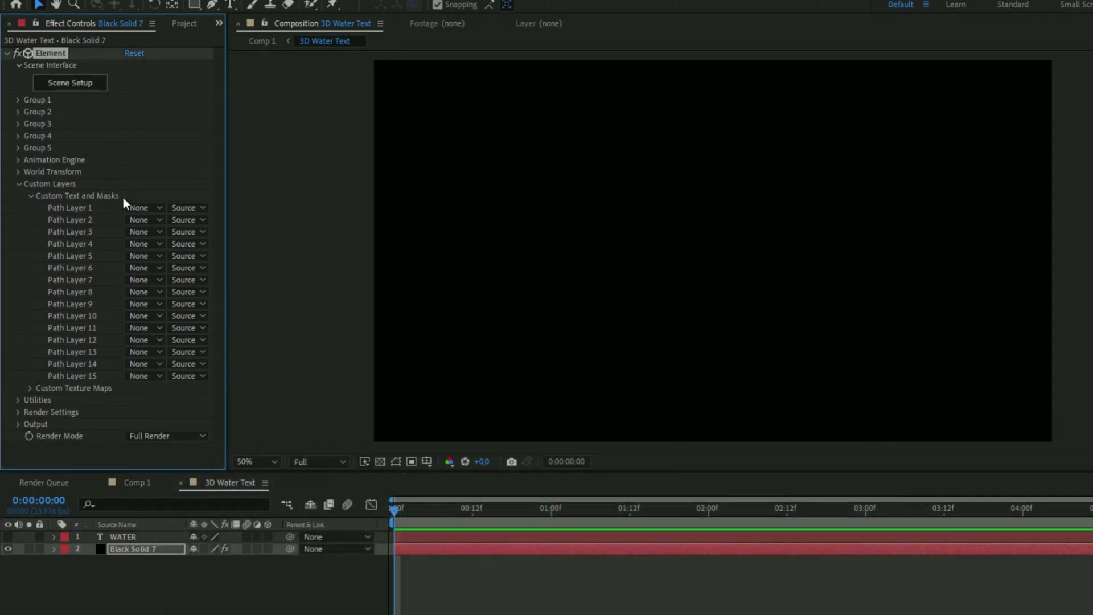
{"action": "left_click", "coordinate": [139, 206]}
{"action": "left_click", "coordinate": [170, 245]}
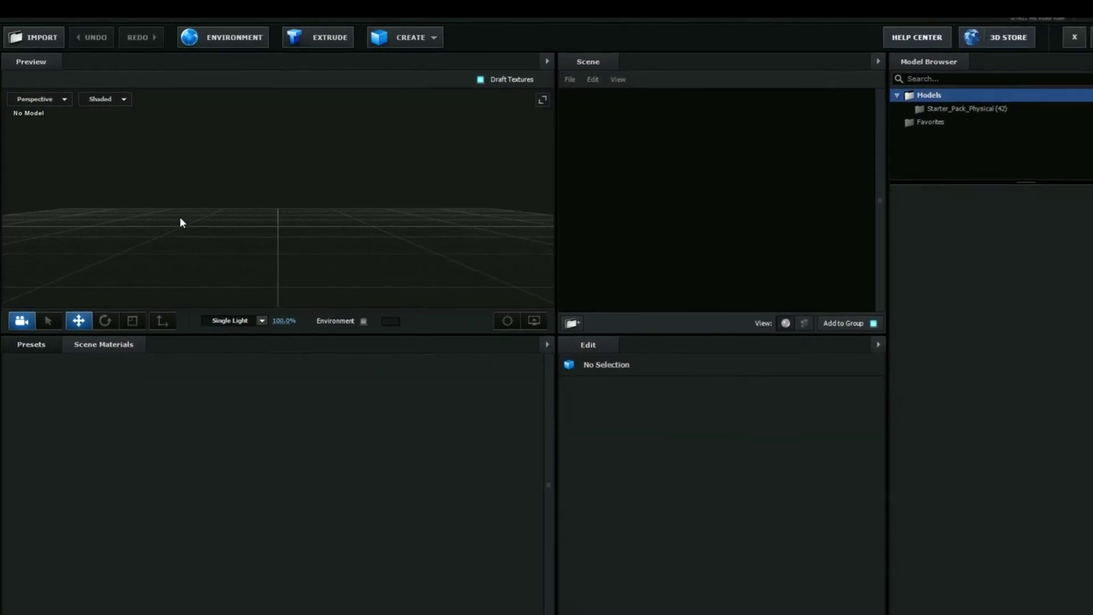
Step: Extrude the WATER text in Element's Scene Setup and set Bevel Scale to 15
{"action": "left_click", "coordinate": [299, 46]}
{"action": "left_click_drag", "start_coordinate": [250, 171], "coordinate": [390, 183]}
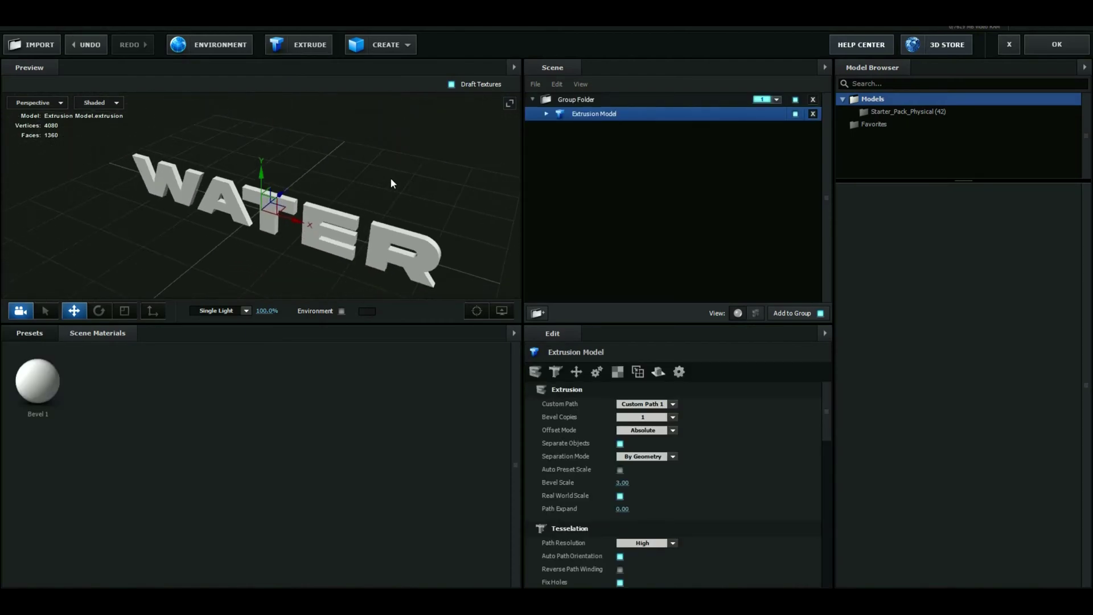
{"action": "left_click", "coordinate": [622, 482]}
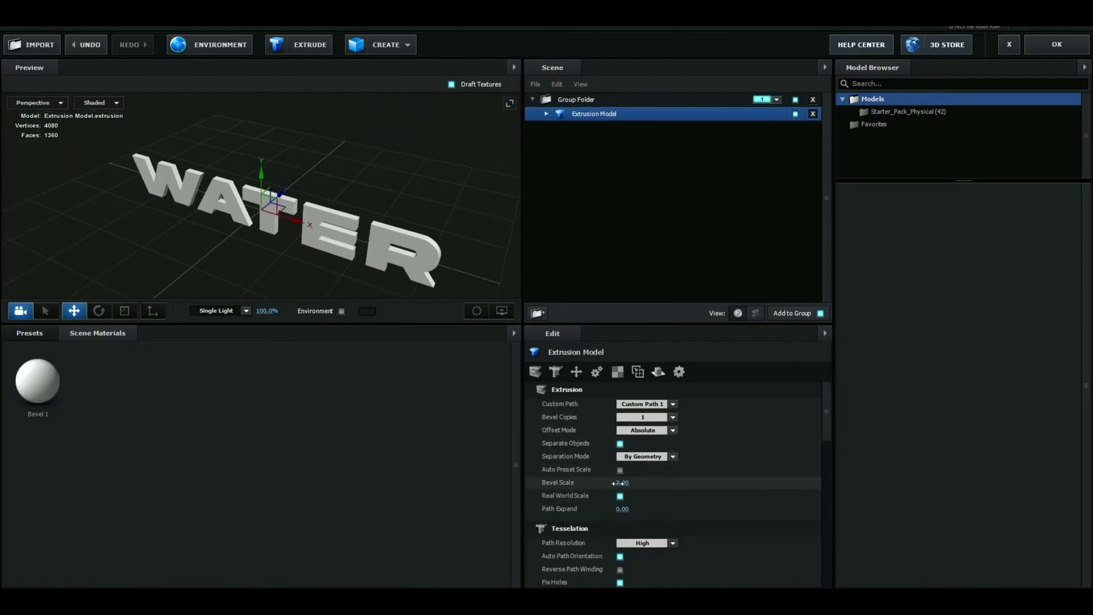
{"action": "type", "text": "15"}
{"action": "key", "text": "Return"}
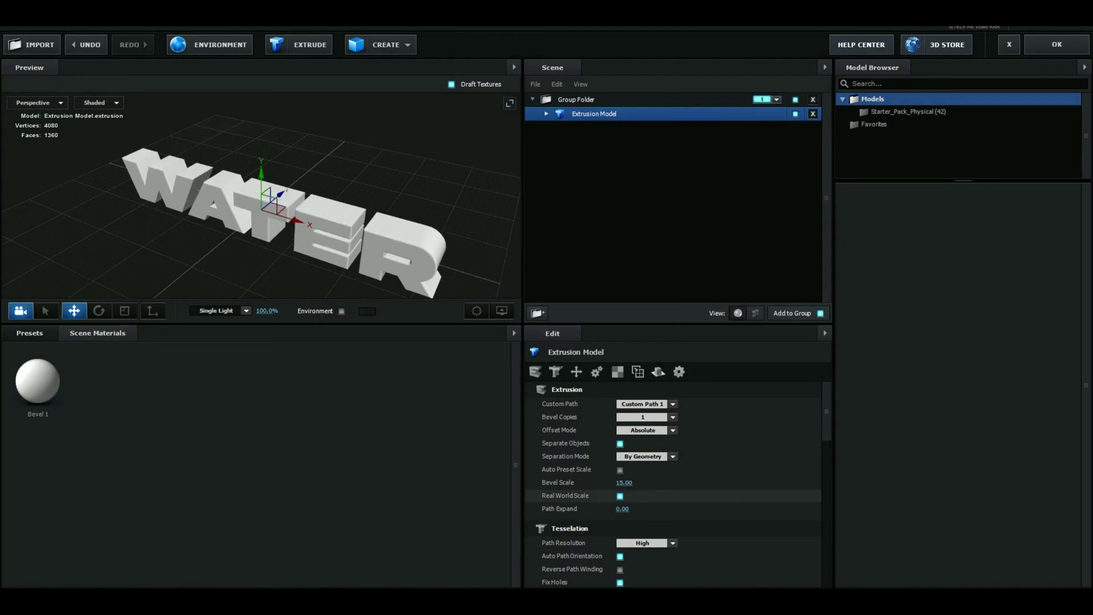
Step: Browse the Physical materials presets while orbiting the WATER model preview
{"action": "left_click", "coordinate": [38, 335]}
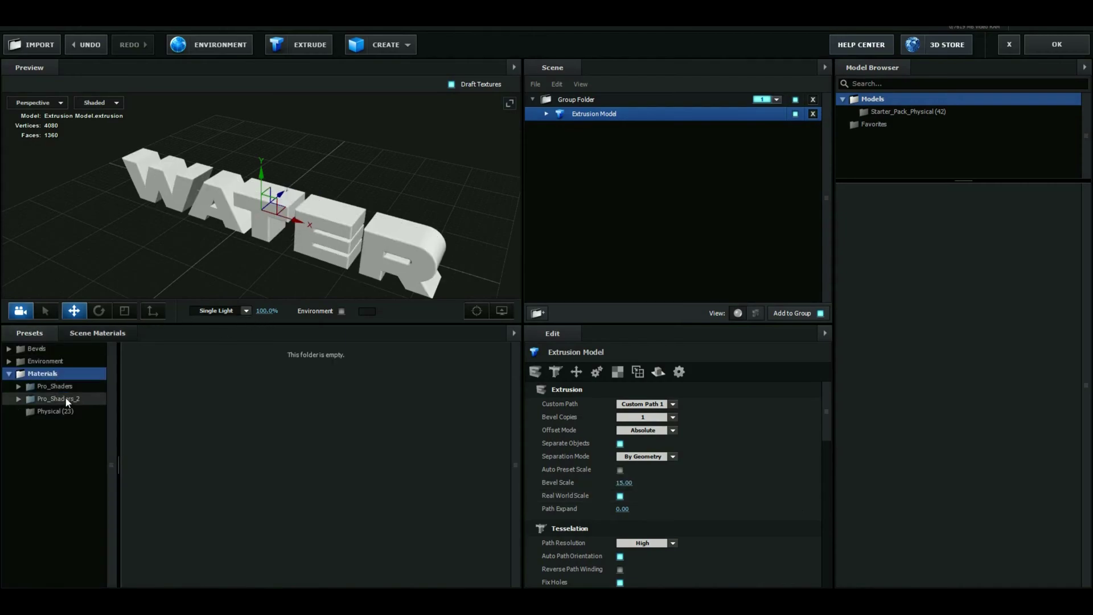
{"action": "left_click", "coordinate": [76, 413]}
{"action": "left_click_drag", "start_coordinate": [319, 171], "coordinate": [444, 208]}
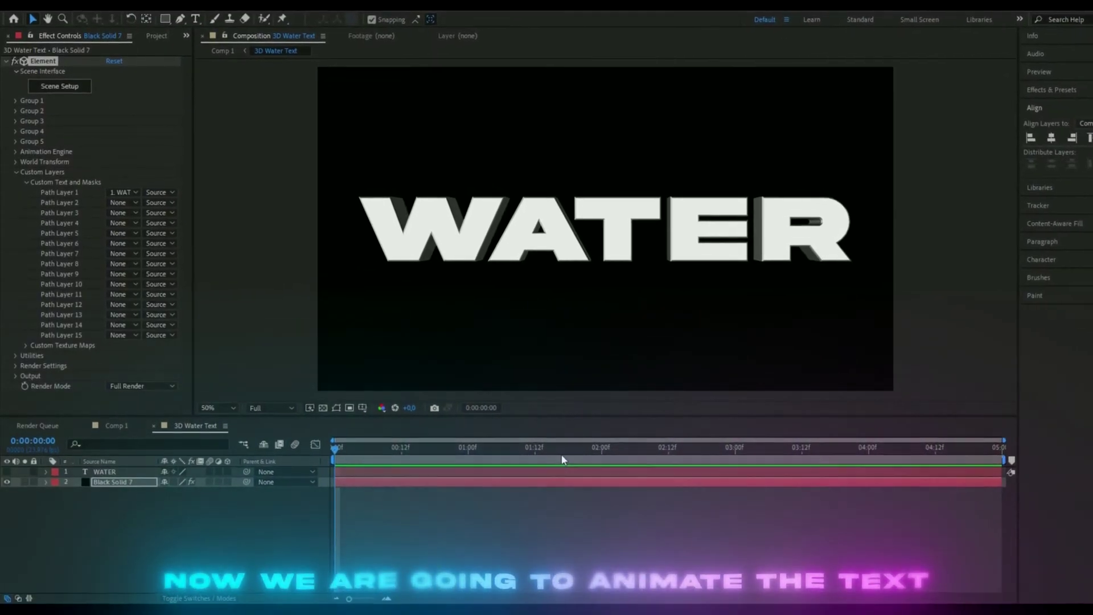
Step: Expand Element's Group 1 particle settings and set keyframes on Particle Size and X Rotation
{"action": "left_click", "coordinate": [16, 167]}
{"action": "left_click", "coordinate": [16, 92]}
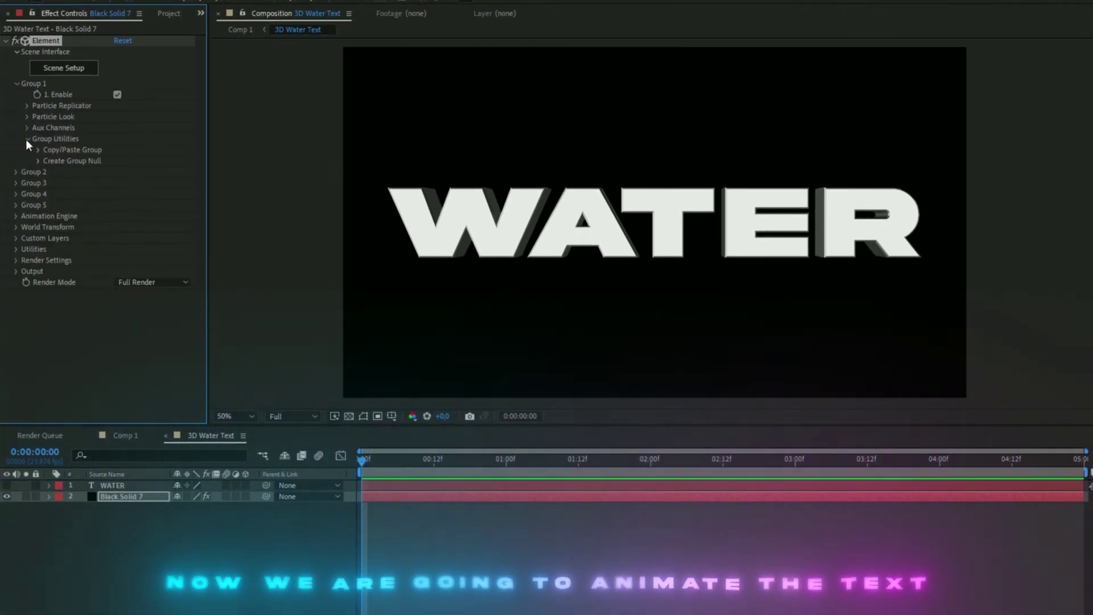
{"action": "left_click", "coordinate": [27, 116]}
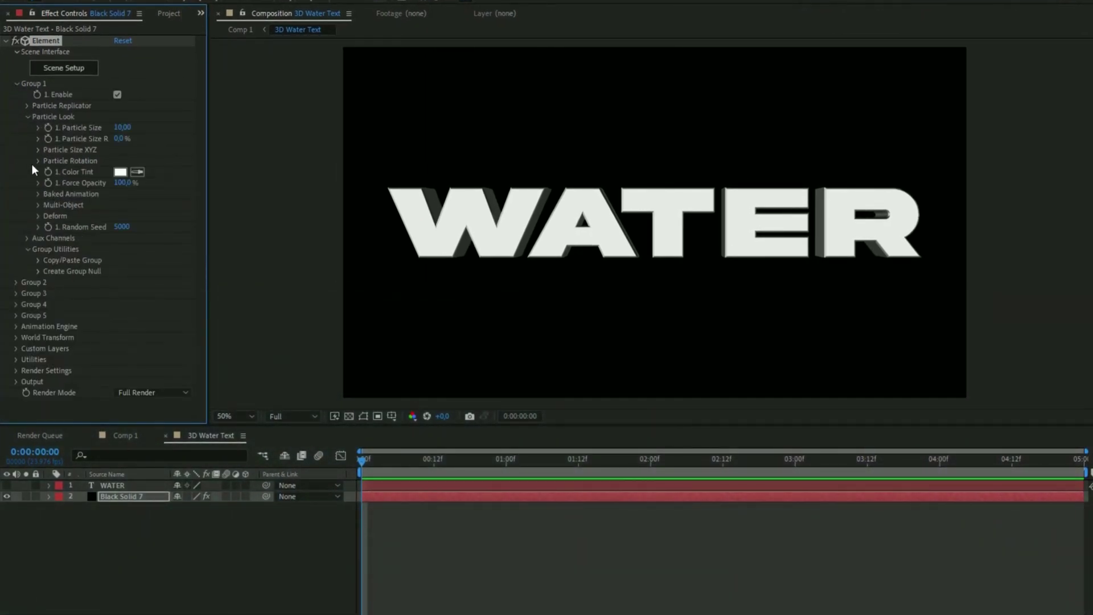
{"action": "left_click", "coordinate": [26, 106]}
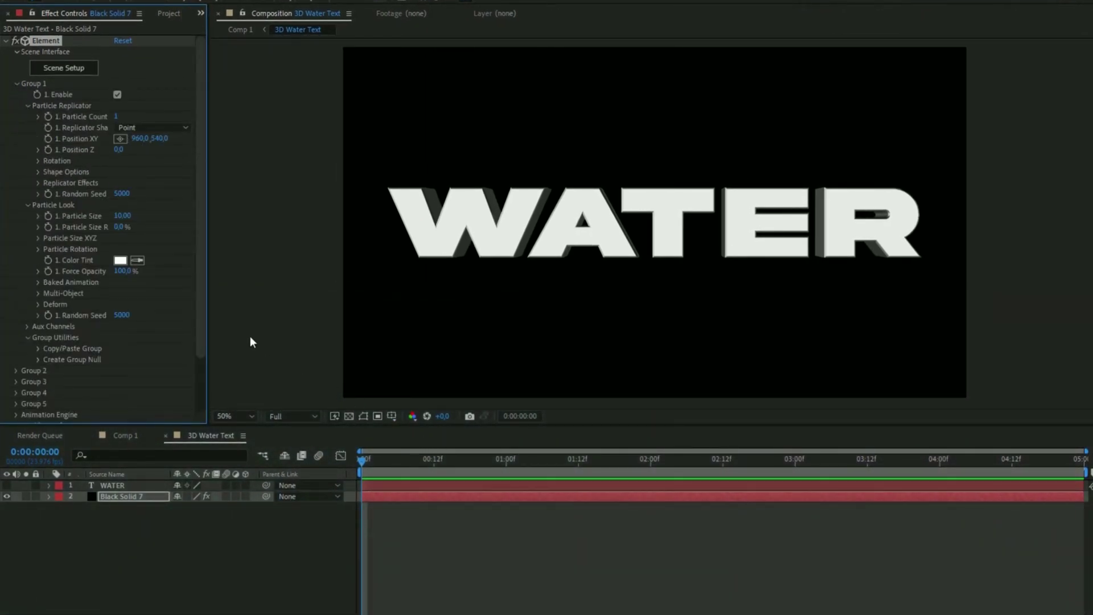
{"action": "left_click", "coordinate": [48, 215]}
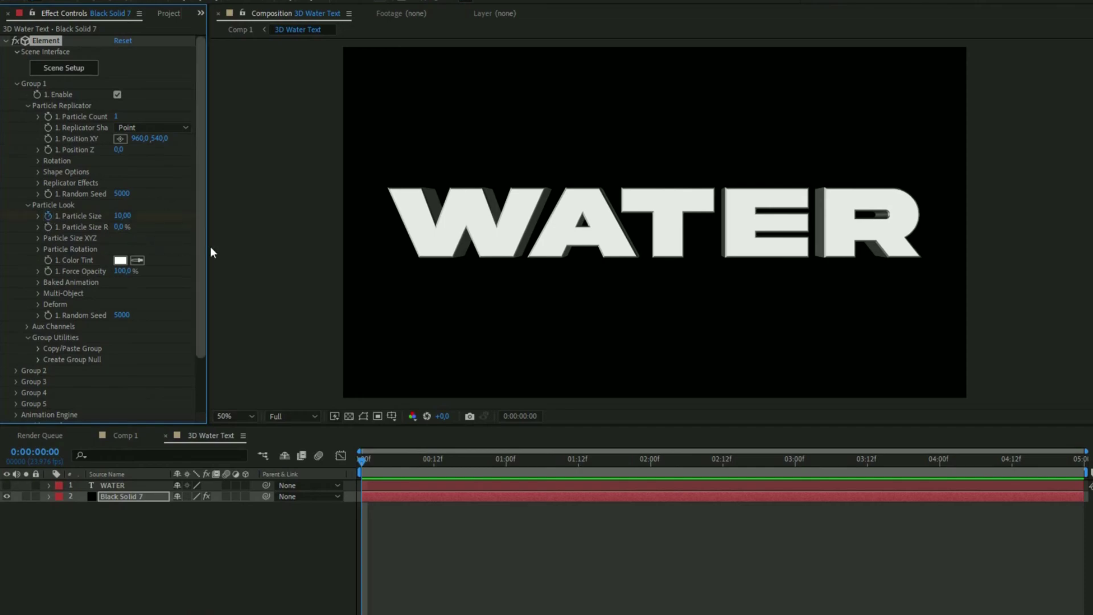
{"action": "left_click", "coordinate": [38, 161]}
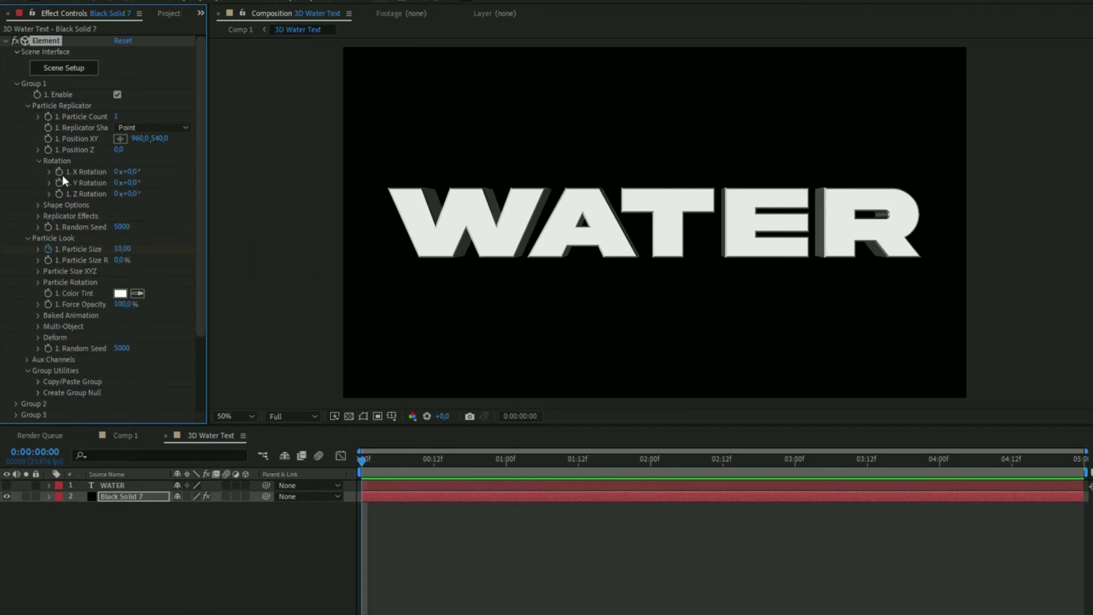
{"action": "left_click", "coordinate": [59, 171]}
Step: Reveal Element's properties in the timeline and set Particle Size to 0 at the start
{"action": "left_click", "coordinate": [49, 496]}
{"action": "left_click", "coordinate": [71, 516]}
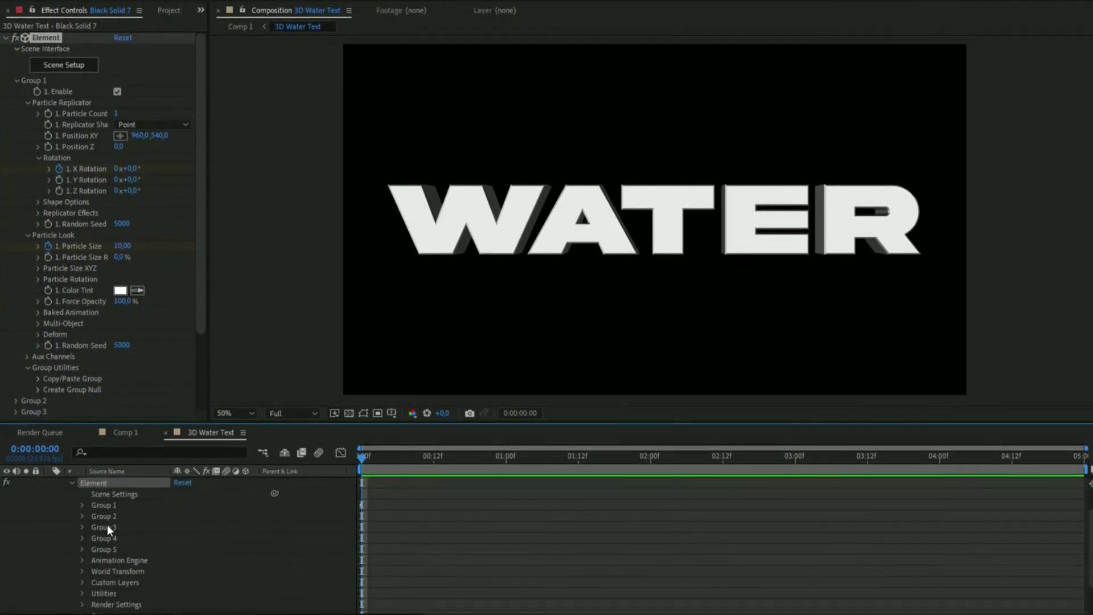
{"action": "scroll", "coordinate": [483, 564], "scroll_direction": "down", "scroll_amount": 3}
{"action": "scroll", "coordinate": [483, 570], "scroll_direction": "down", "scroll_amount": 3}
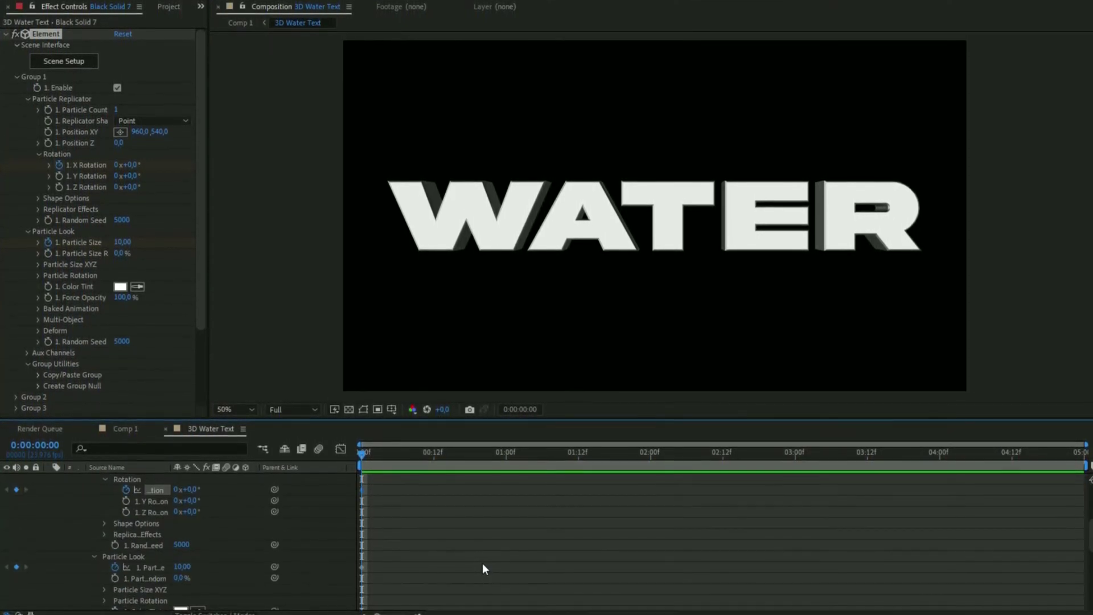
{"action": "left_click", "coordinate": [122, 239]}
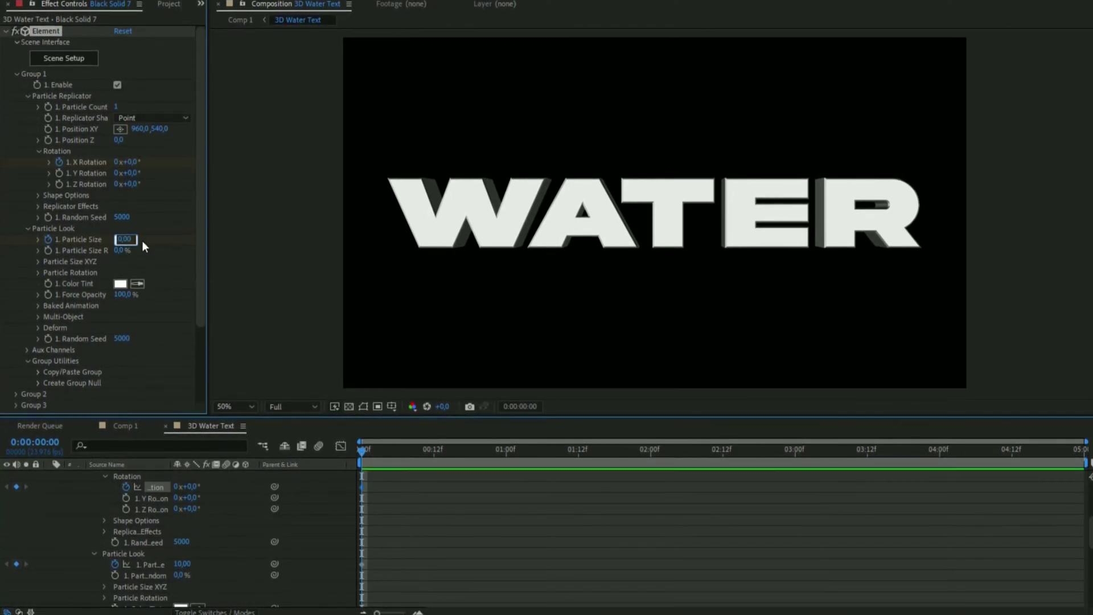
{"action": "key", "text": "Return"}
Step: At 4 seconds, set X Rotation to -21° and Particle Size to 10
{"action": "left_click", "coordinate": [836, 450]}
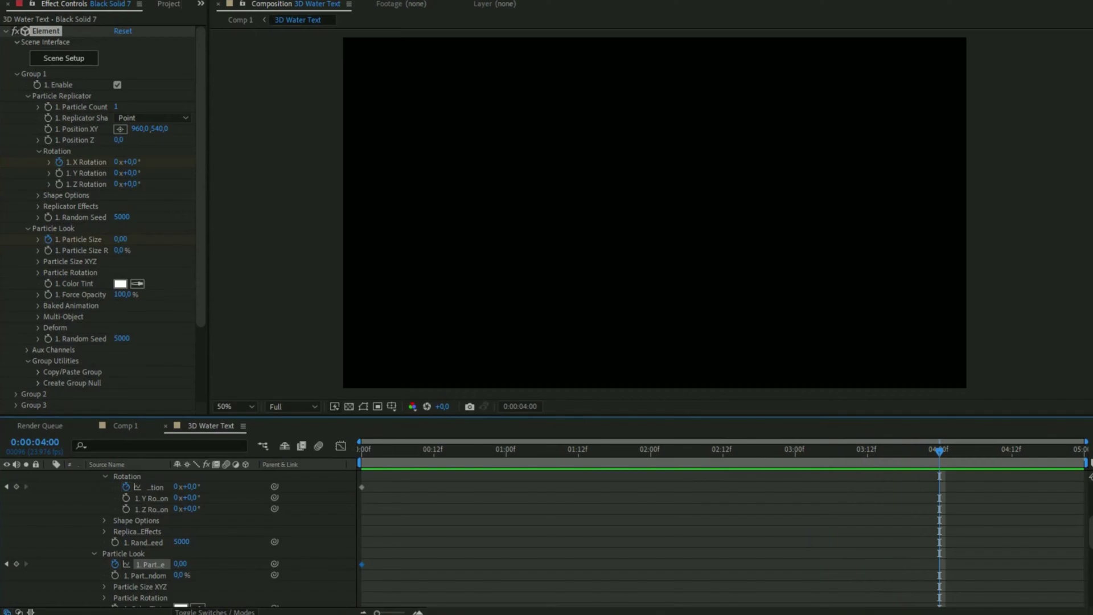
{"action": "left_click", "coordinate": [129, 163]}
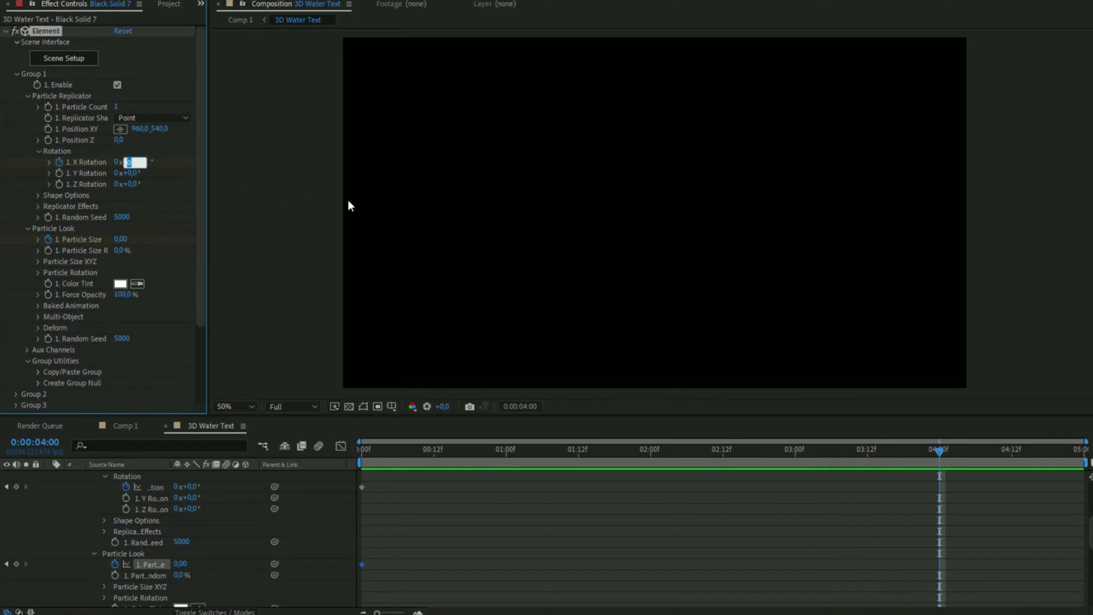
{"action": "key", "text": "Return"}
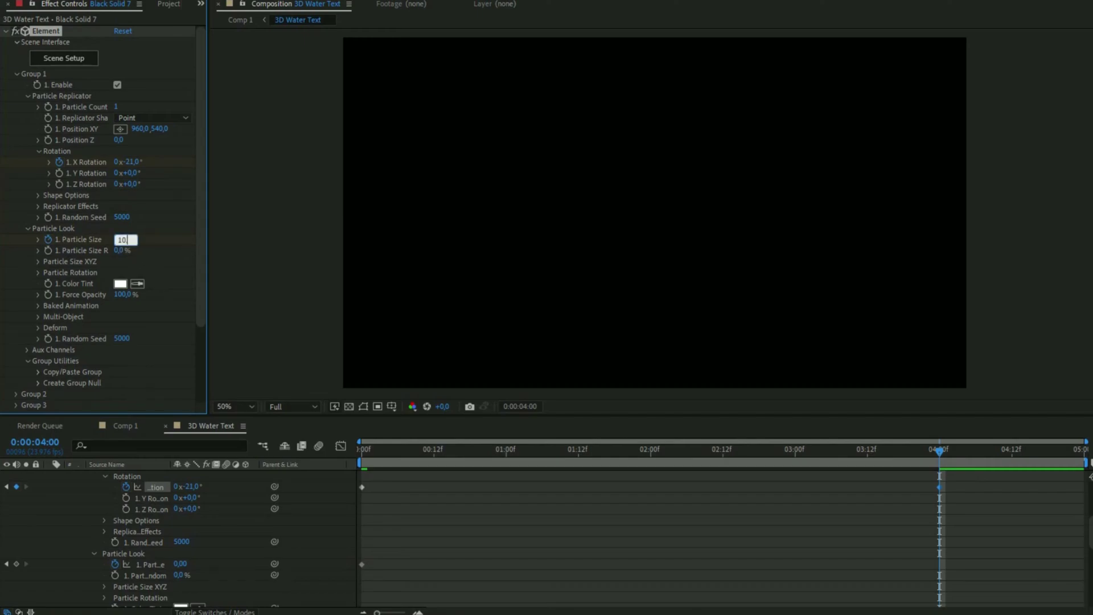
{"action": "key", "text": "Return"}
Step: Preview the animation, then apply Easy Ease (F9) to all keyframes
{"action": "key", "text": "Home"}
{"action": "key", "text": "space"}
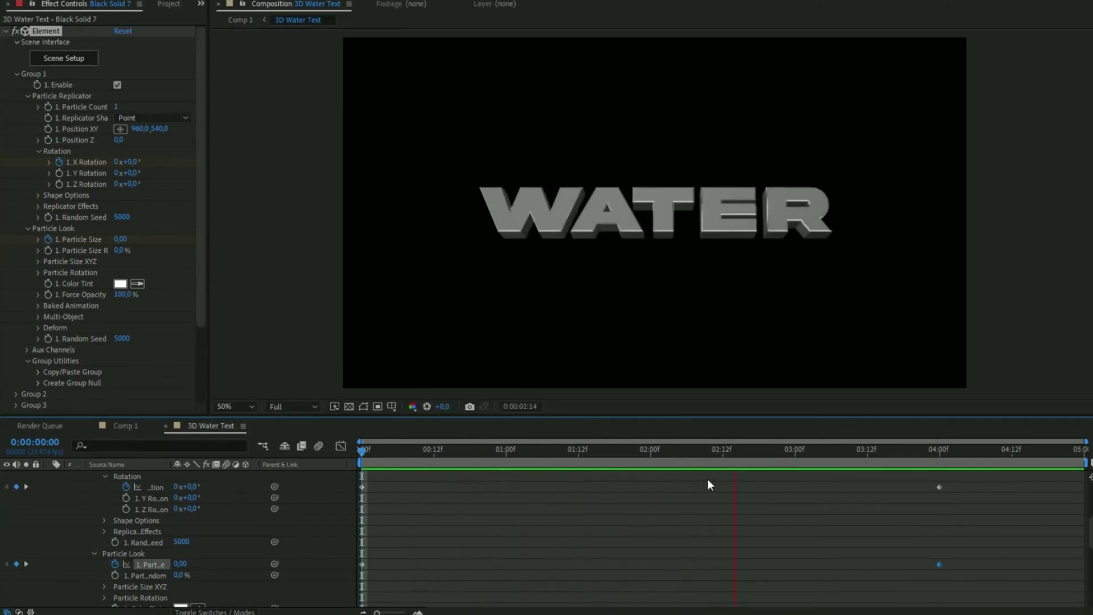
{"action": "key", "text": "space"}
{"action": "left_click_drag", "start_coordinate": [969, 487], "coordinate": [371, 576]}
{"action": "key", "text": "F9"}
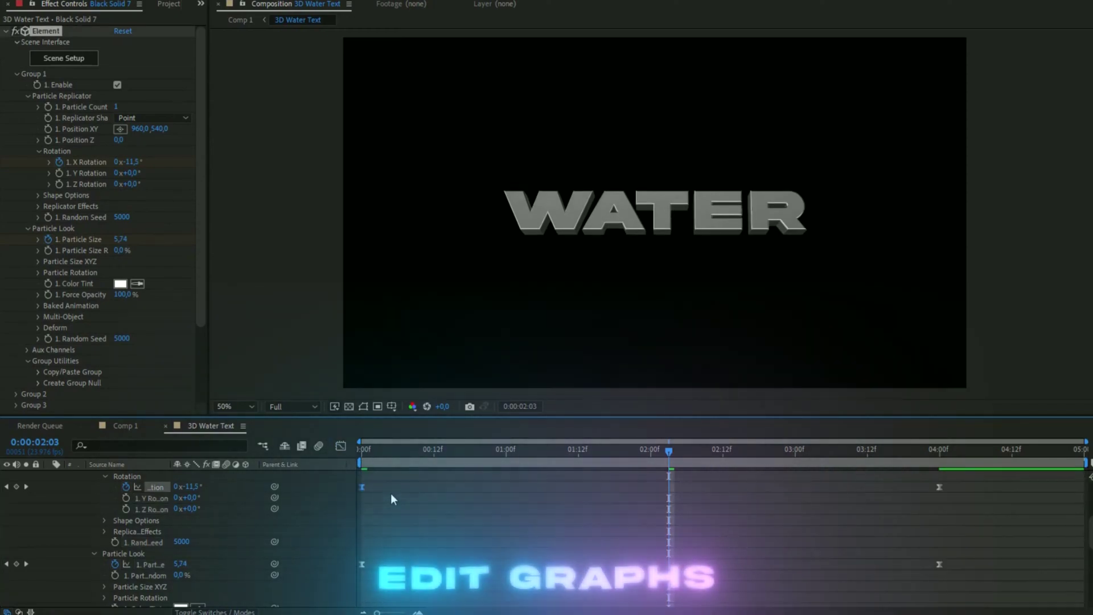
Step: In the Graph Editor's value graph, make X Rotation ease out sharply from its first keyframe
{"action": "left_click", "coordinate": [341, 447]}
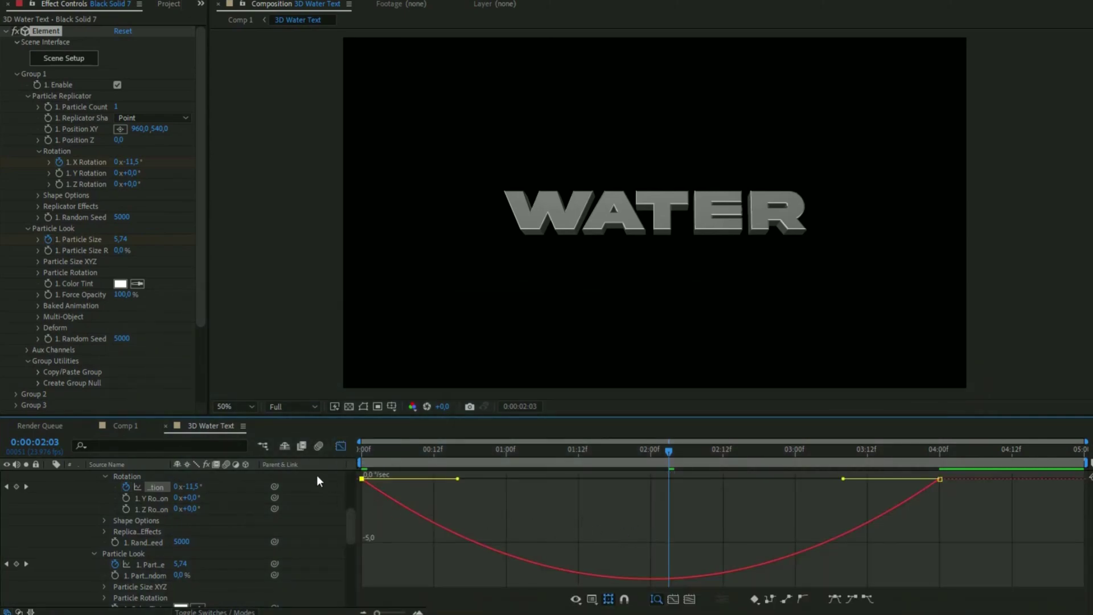
{"action": "right_click", "coordinate": [579, 503]}
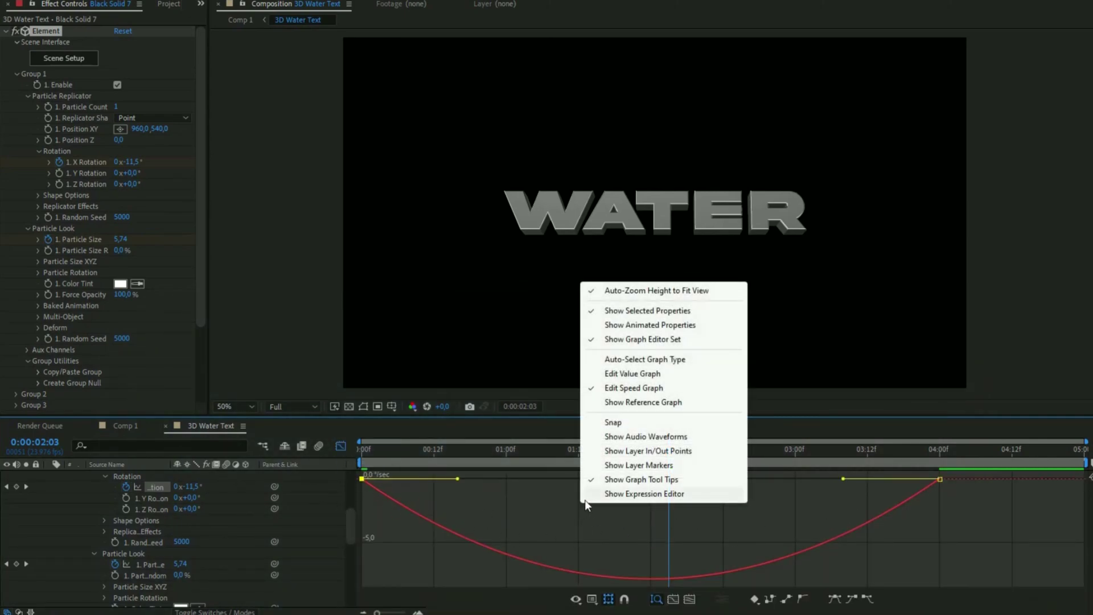
{"action": "left_click", "coordinate": [641, 377]}
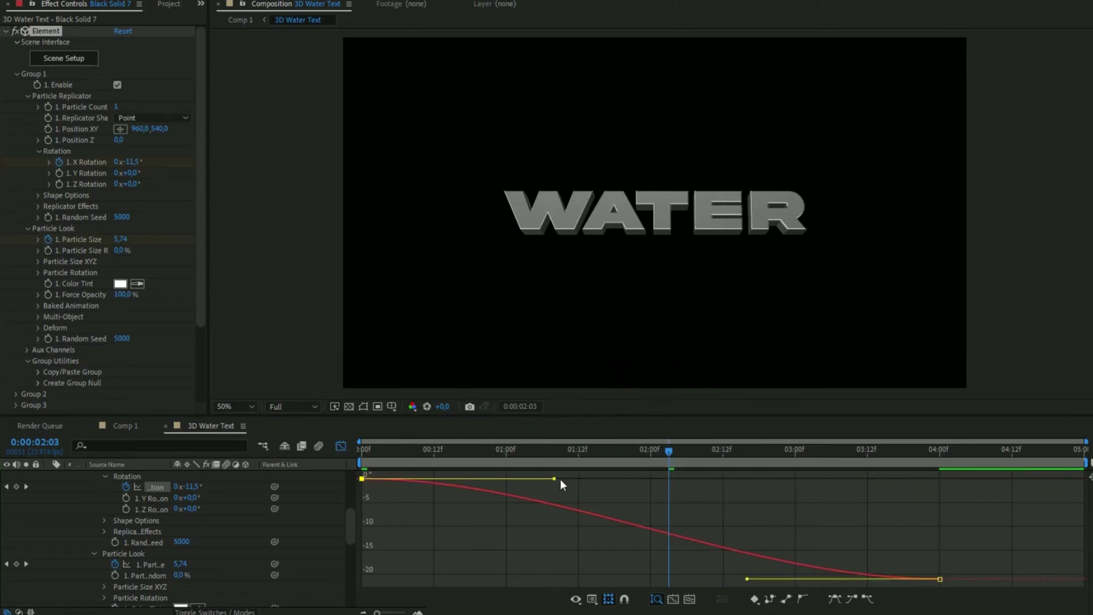
{"action": "left_click_drag", "start_coordinate": [553, 478], "coordinate": [326, 570]}
{"action": "left_click", "coordinate": [368, 452]}
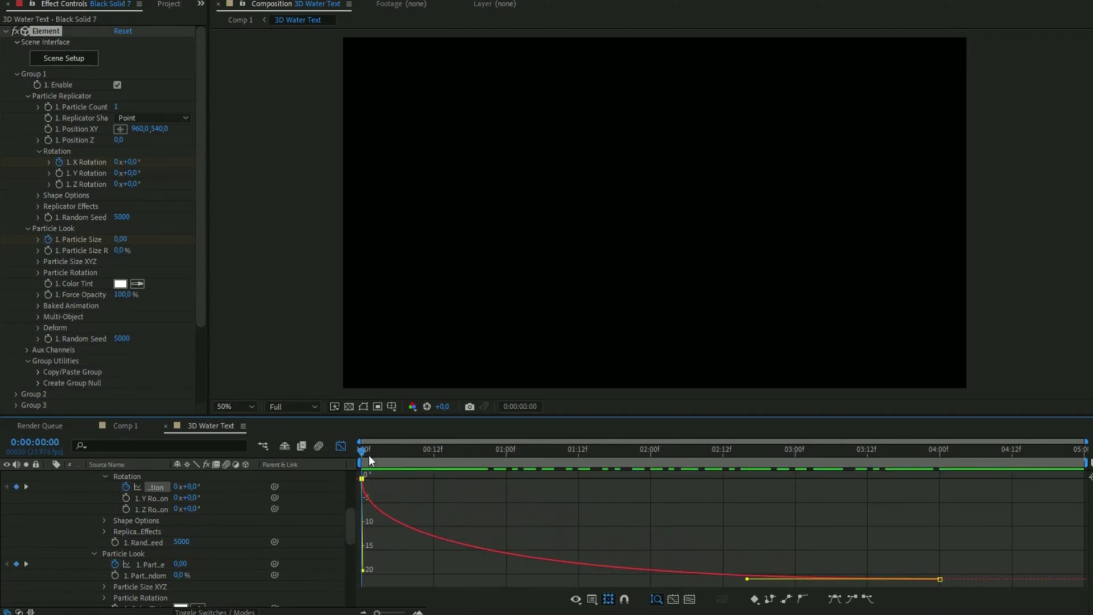
{"action": "key", "text": "space"}
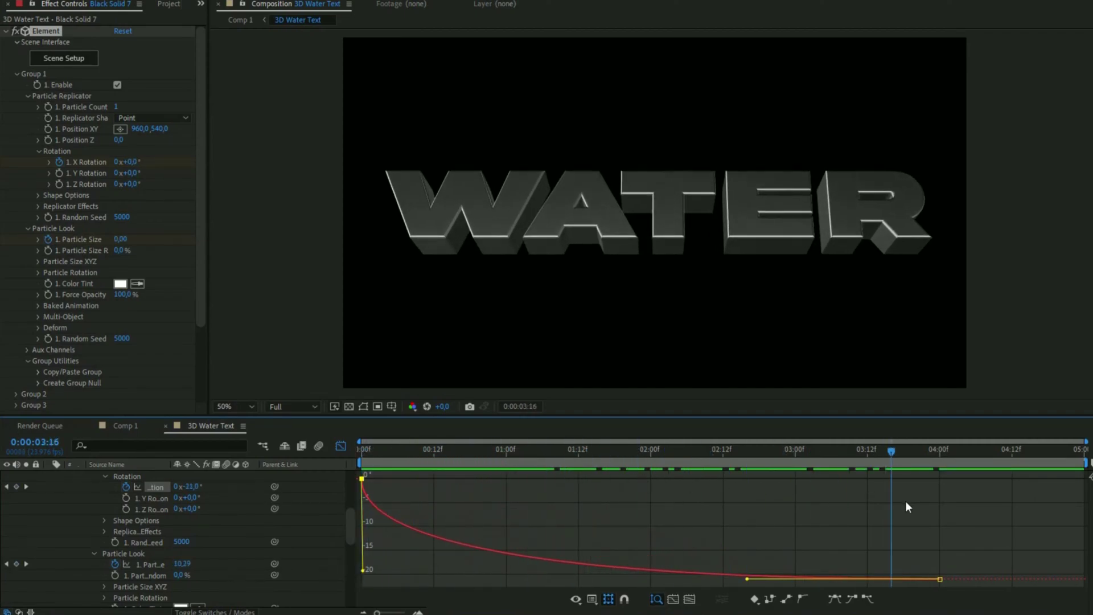
Step: Make Particle Size ease out steeply from its first keyframe, then move to 0:00:03:09
{"action": "left_click", "coordinate": [340, 446]}
{"action": "left_click", "coordinate": [361, 564]}
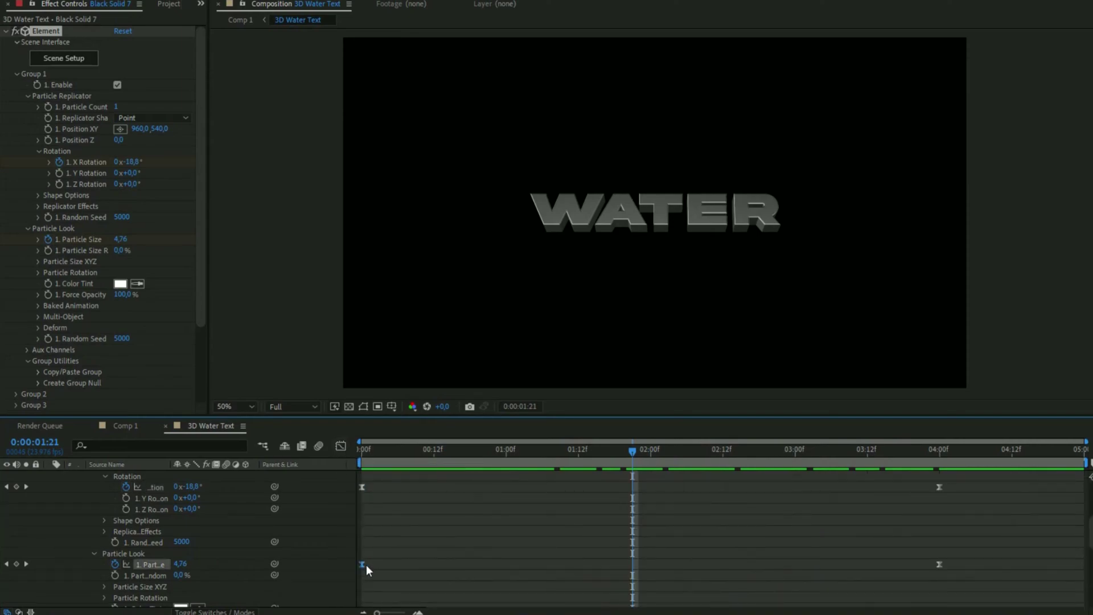
{"action": "left_click", "coordinate": [343, 446]}
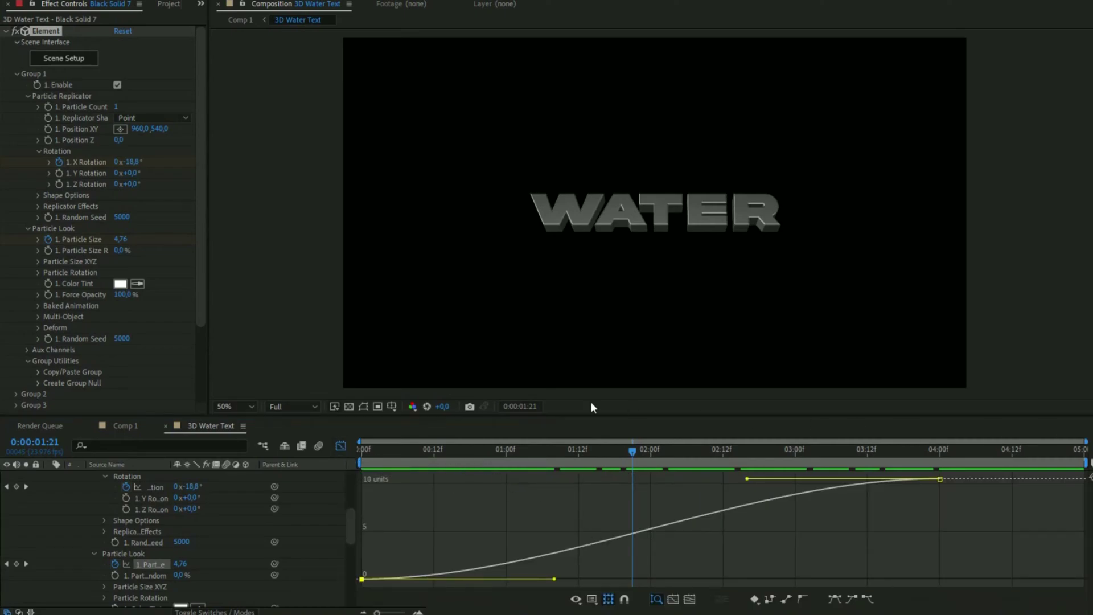
{"action": "left_click_drag", "start_coordinate": [555, 581], "coordinate": [332, 491]}
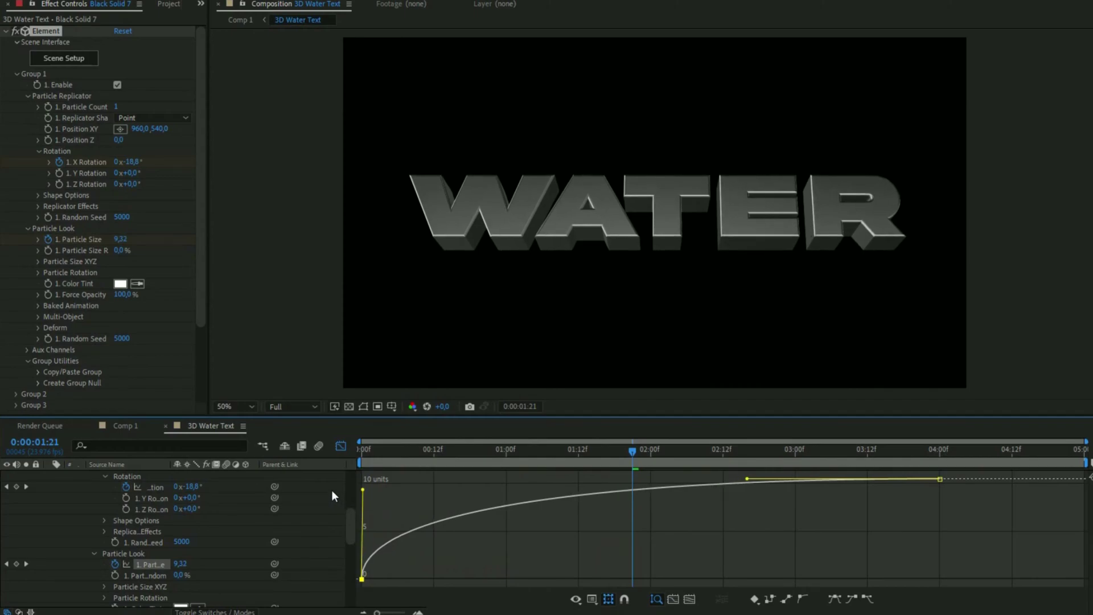
{"action": "key", "text": "space"}
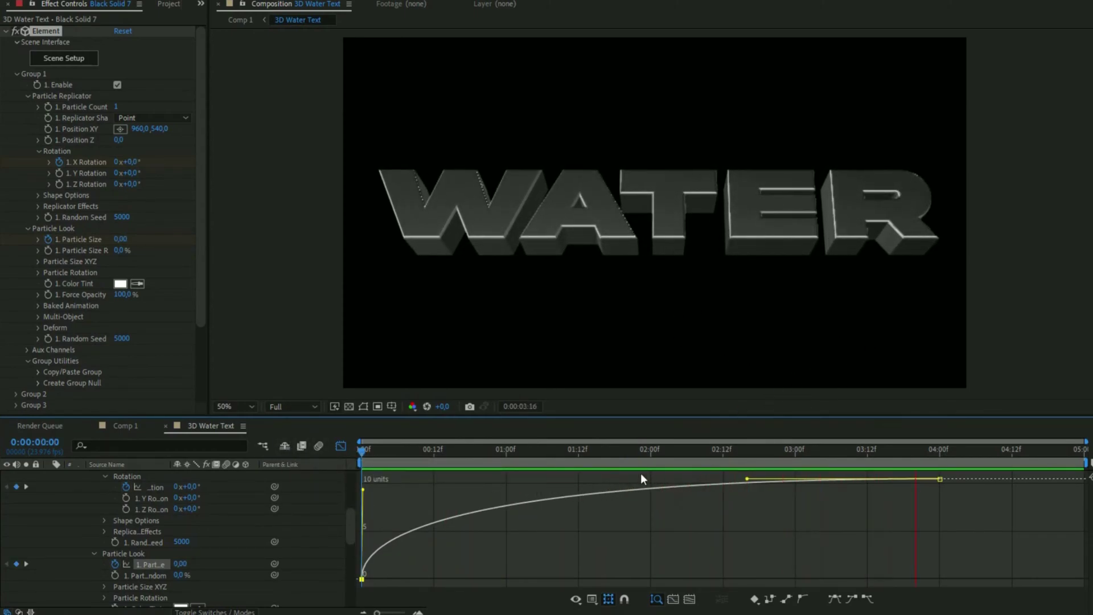
{"action": "key", "text": "shift+F3"}
{"action": "left_click_drag", "start_coordinate": [434, 450], "coordinate": [848, 461]}
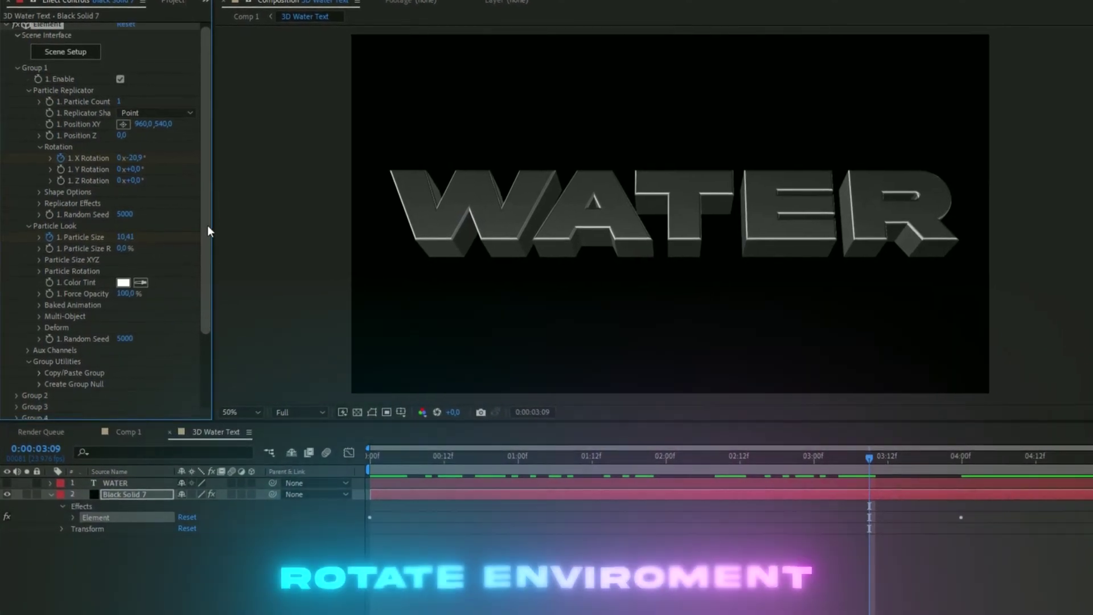
Step: Rotate Element's Physical Environment to X -17°, Y -63°, Z +19° and preview the result
{"action": "left_click_drag", "start_coordinate": [208, 228], "coordinate": [212, 335]}
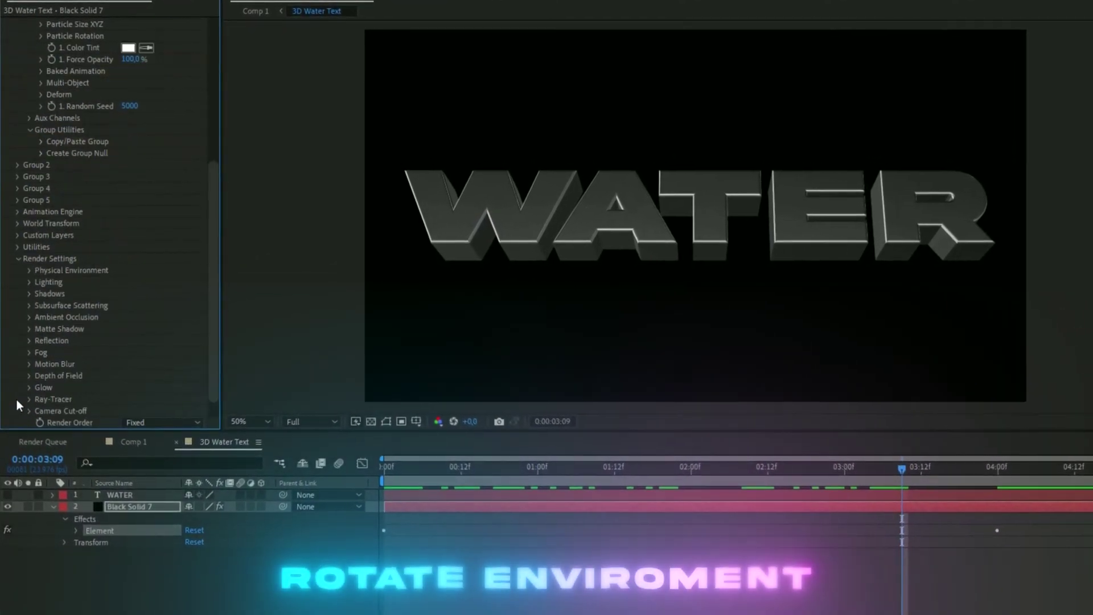
{"action": "left_click", "coordinate": [29, 271]}
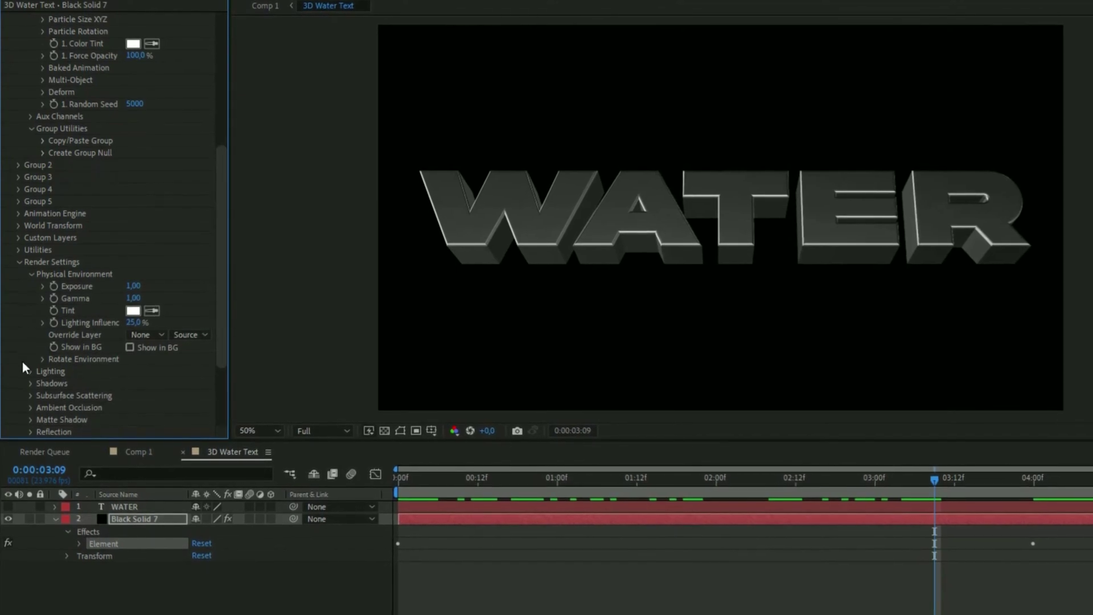
{"action": "left_click", "coordinate": [45, 360]}
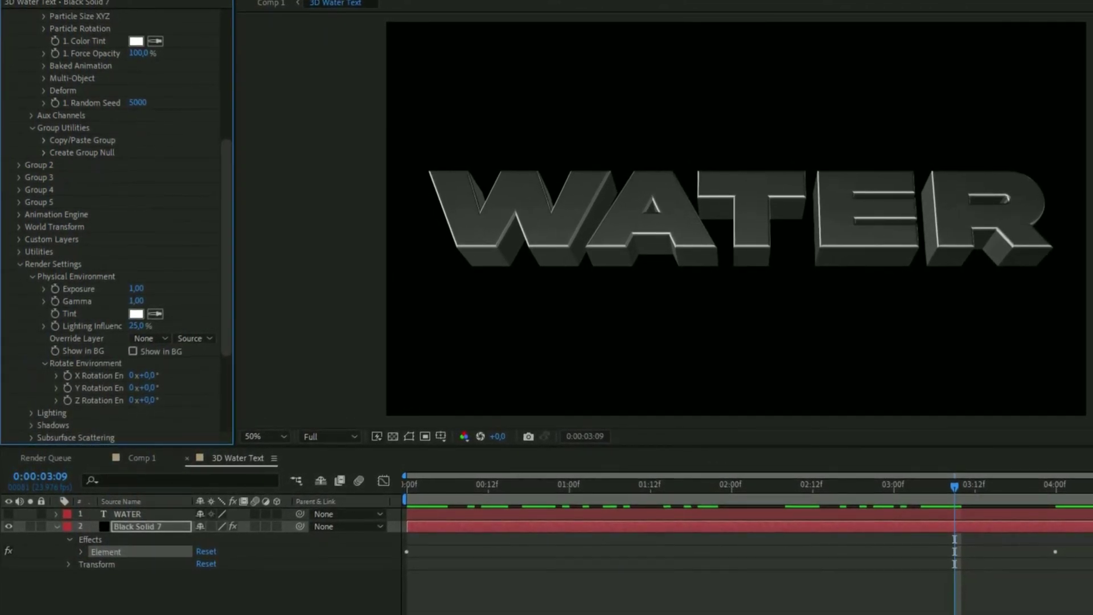
{"action": "left_click_drag", "start_coordinate": [149, 377], "coordinate": [134, 398]}
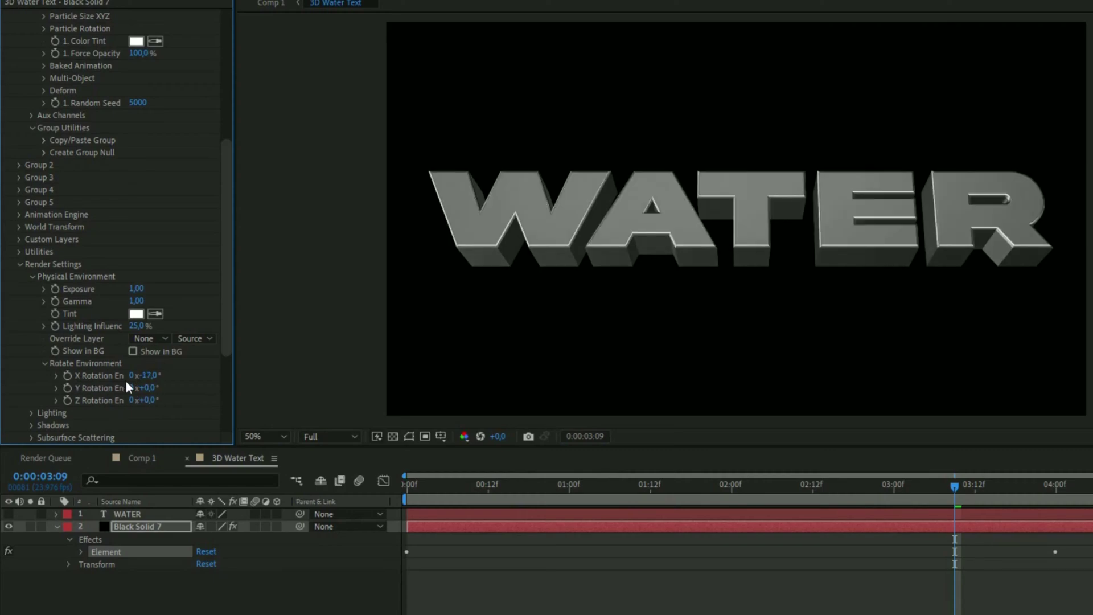
{"action": "left_click_drag", "start_coordinate": [148, 389], "coordinate": [169, 400]}
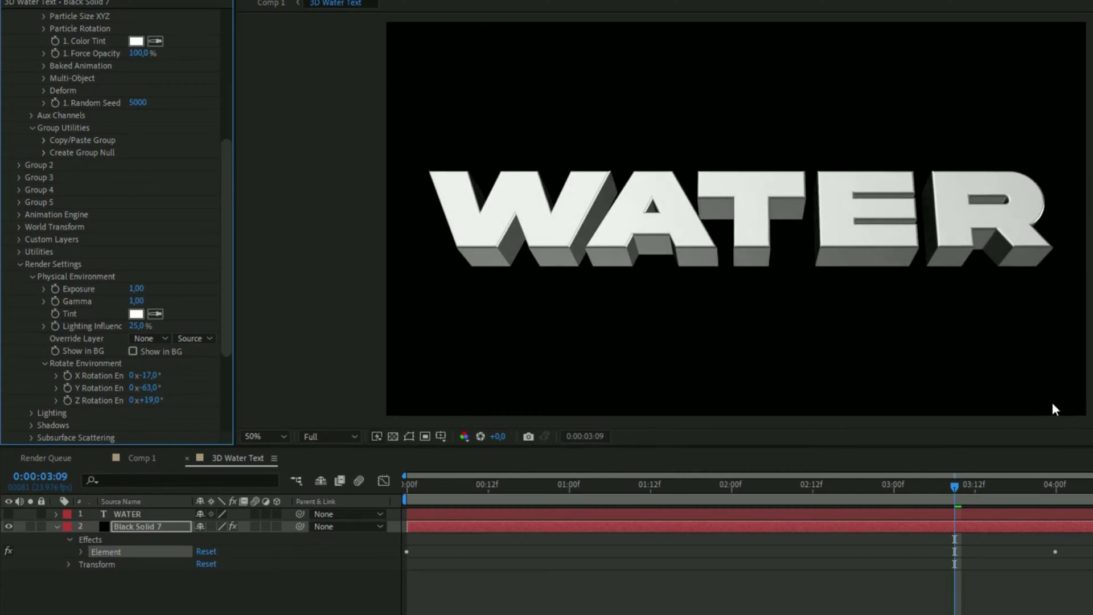
{"action": "key", "text": "space"}
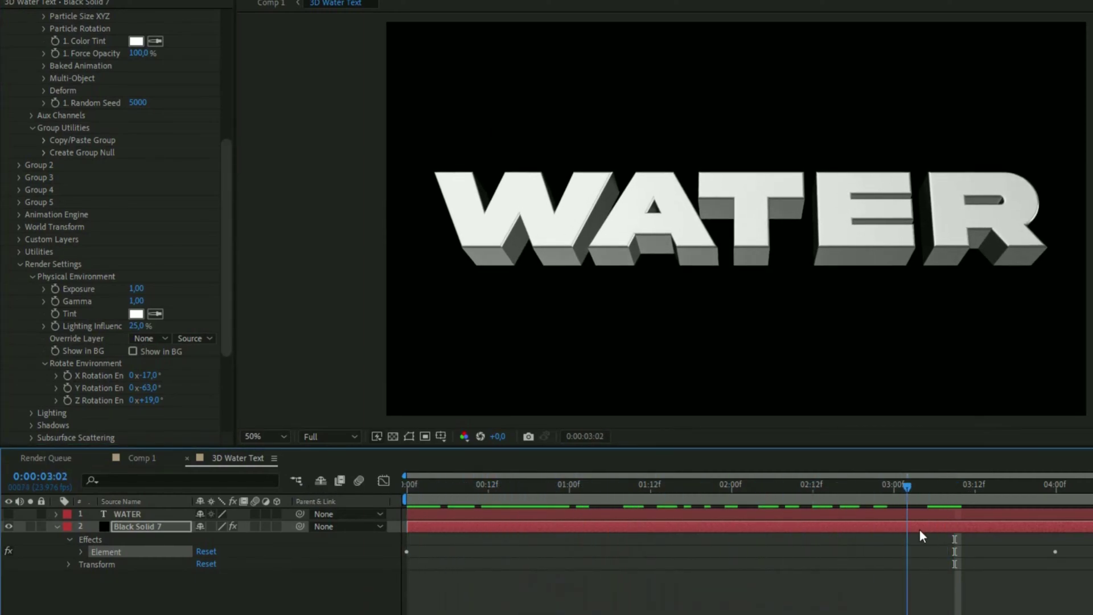
{"action": "key", "text": "u"}
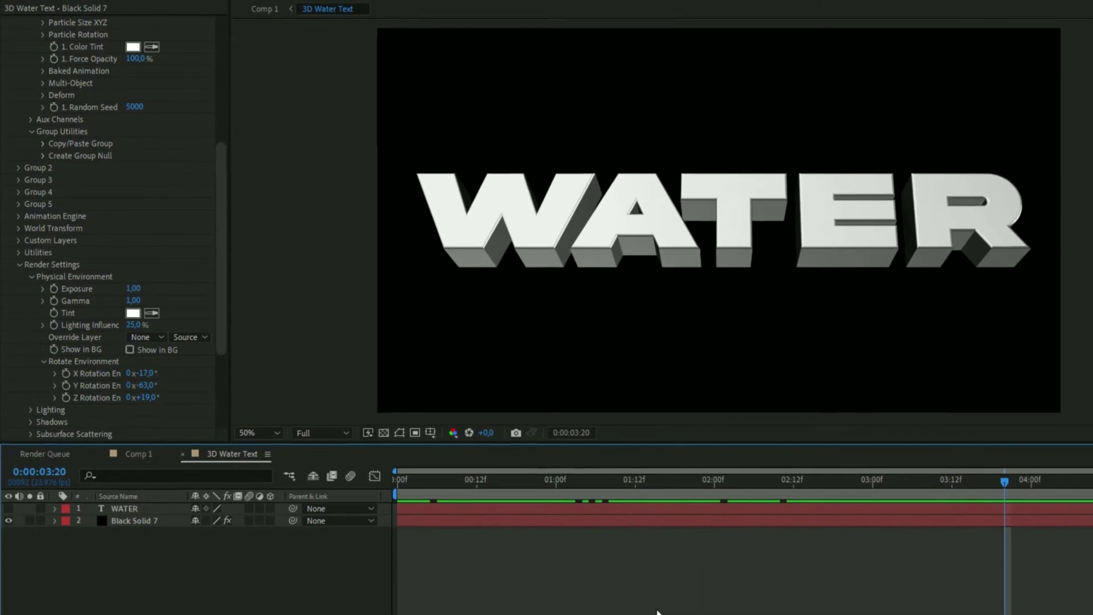
Step: Pre-compose the WATER and Black Solid 7 layers into '3d text' and hide that layer
{"action": "left_click", "coordinate": [127, 496]}
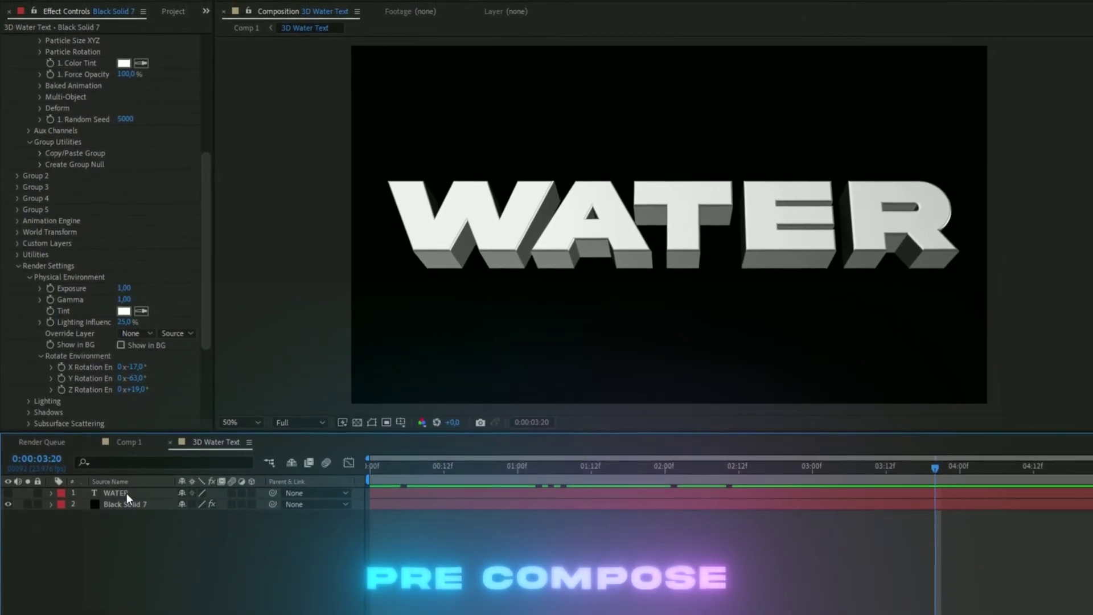
{"action": "key", "text": "ctrl+a"}
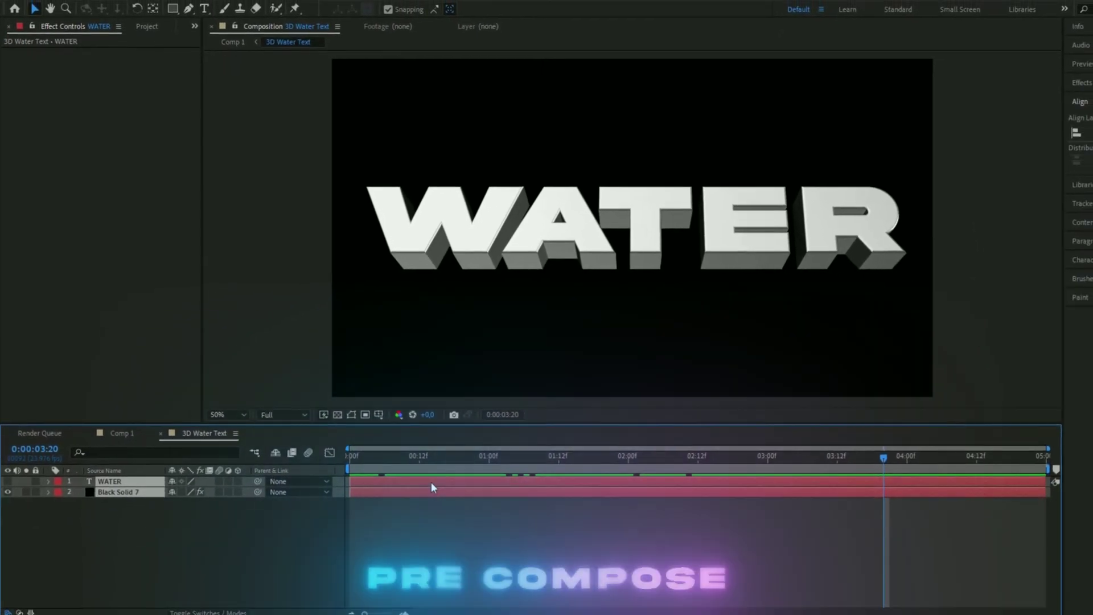
{"action": "right_click", "coordinate": [432, 487]}
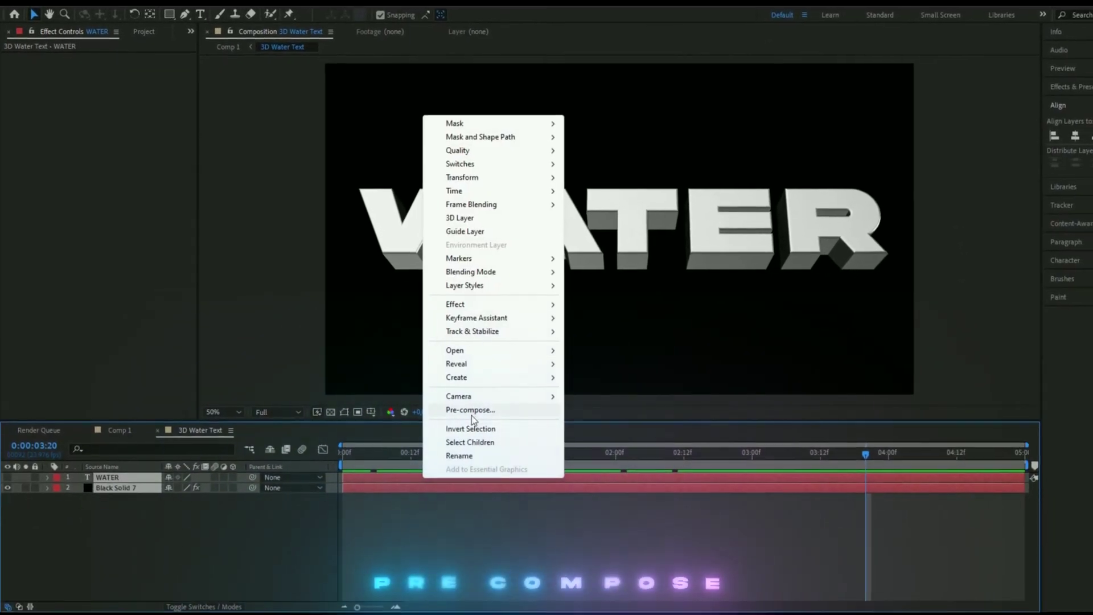
{"action": "left_click", "coordinate": [546, 420]}
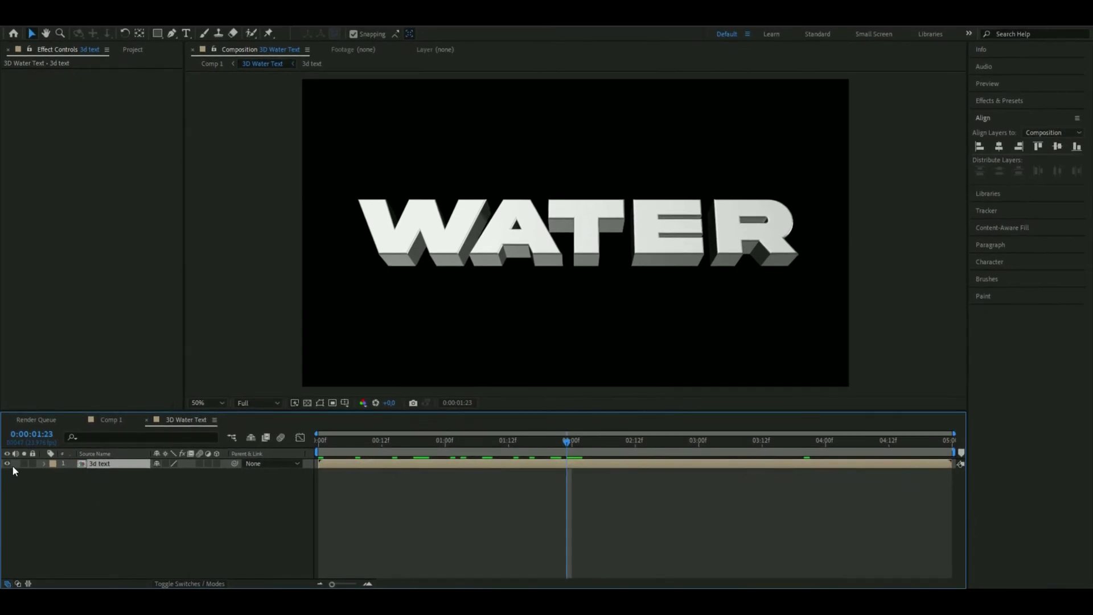
{"action": "left_click", "coordinate": [7, 463]}
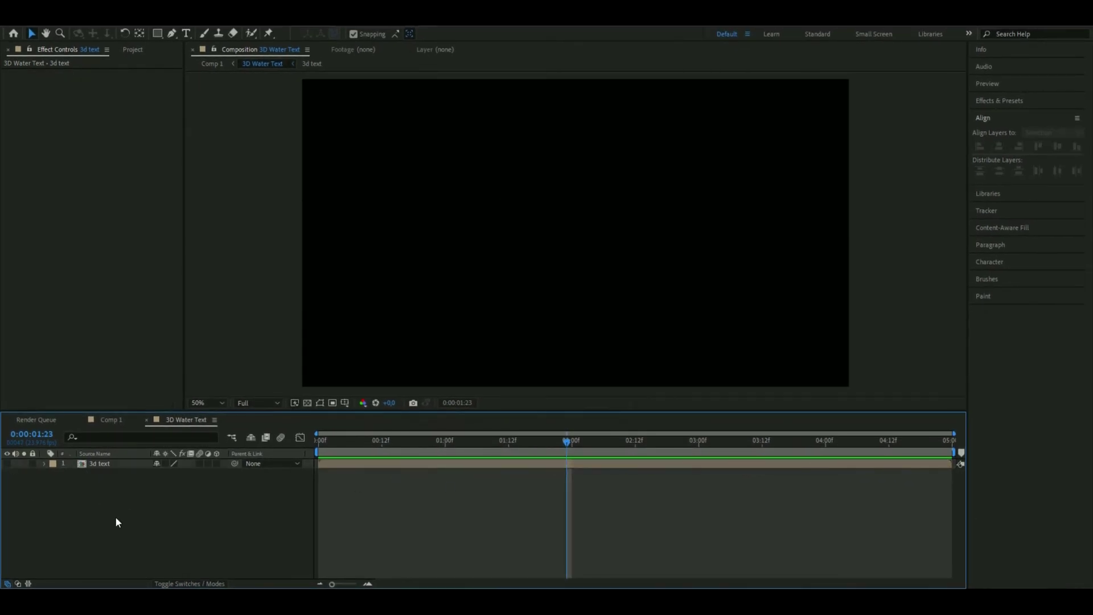
Step: Create a new 'water' solid and apply Fractal Noise to it
{"action": "right_click", "coordinate": [130, 499]}
{"action": "mouse_move", "coordinate": [193, 351]}
{"action": "left_click", "coordinate": [329, 384]}
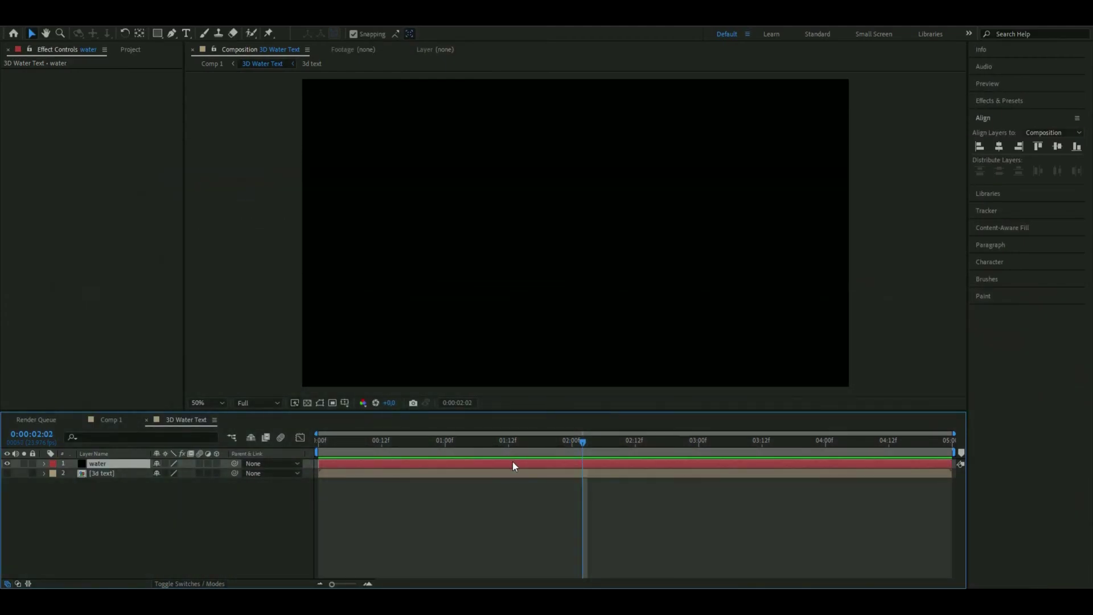
{"action": "key", "text": "ctrl+space"}
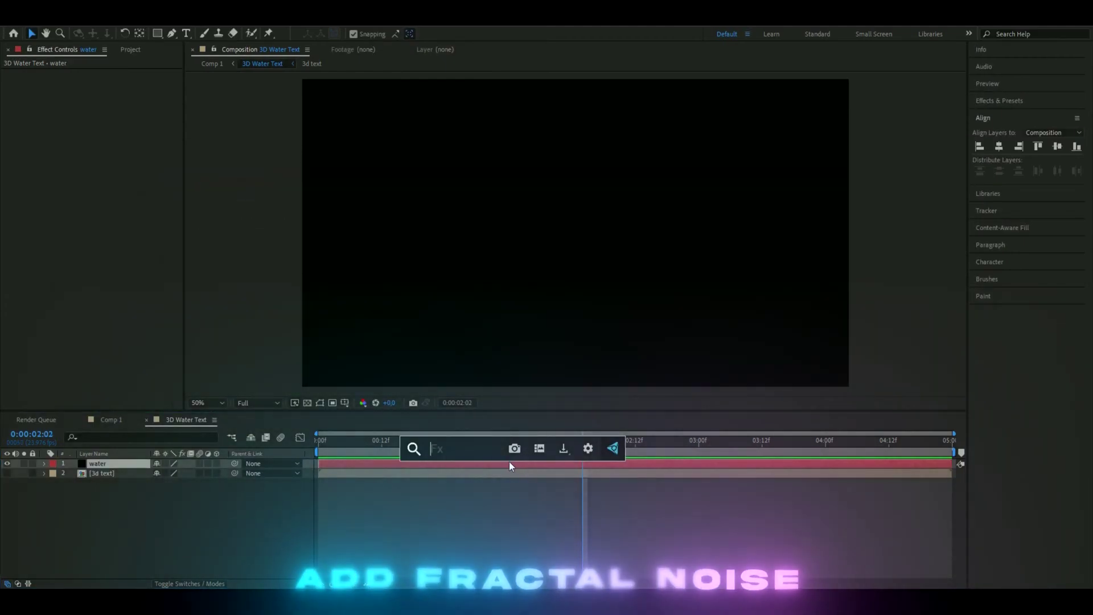
{"action": "type", "text": "fractal"}
{"action": "left_click", "coordinate": [516, 474]}
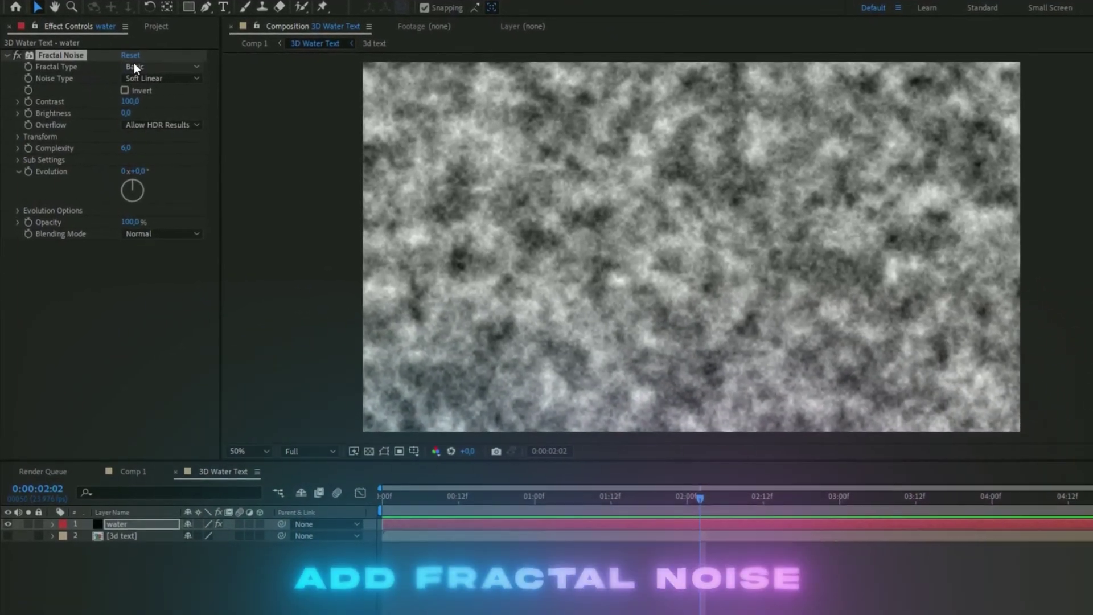
Step: Set Fractal Noise to Subscale, Contrast 200, Brightness -10, and uncheck Uniform Scaling
{"action": "left_click", "coordinate": [136, 73]}
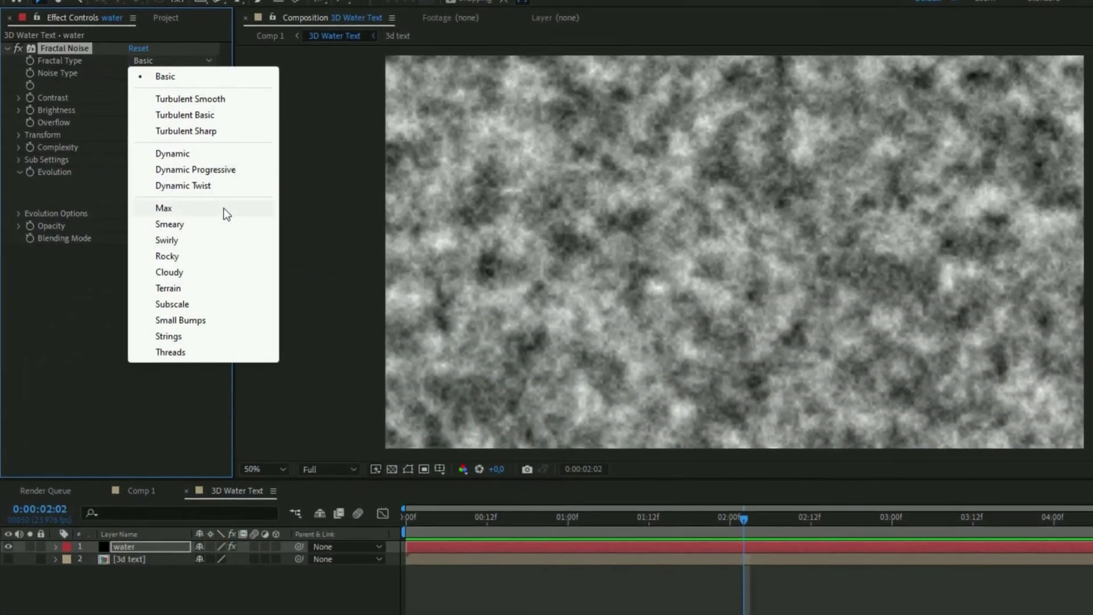
{"action": "left_click", "coordinate": [193, 302]}
{"action": "left_click", "coordinate": [149, 101]}
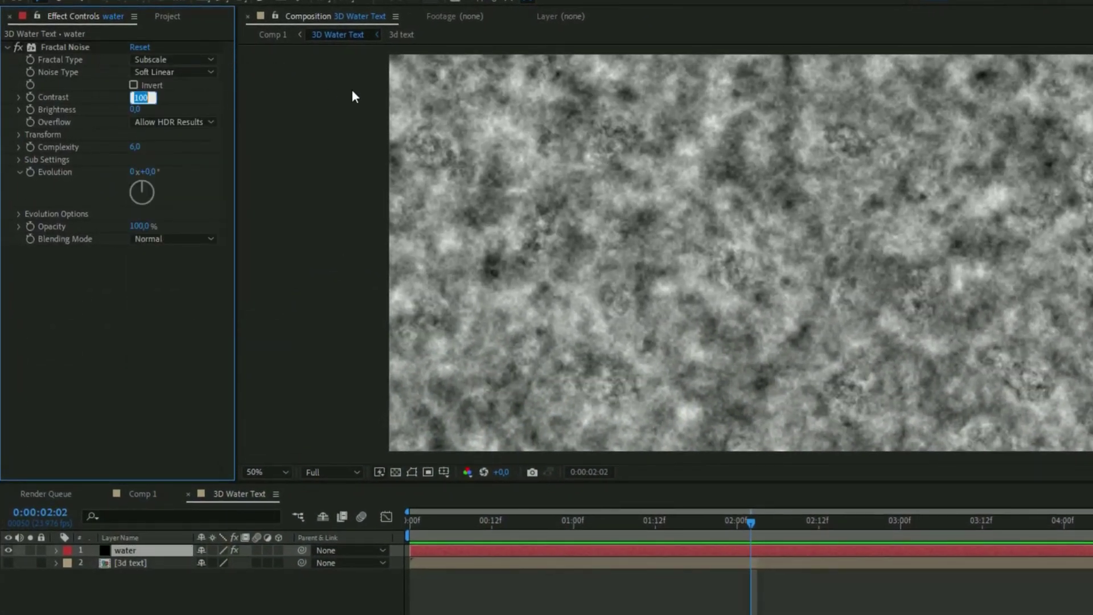
{"action": "type", "text": "200"}
{"action": "key", "text": "Return"}
{"action": "left_click", "coordinate": [135, 109]}
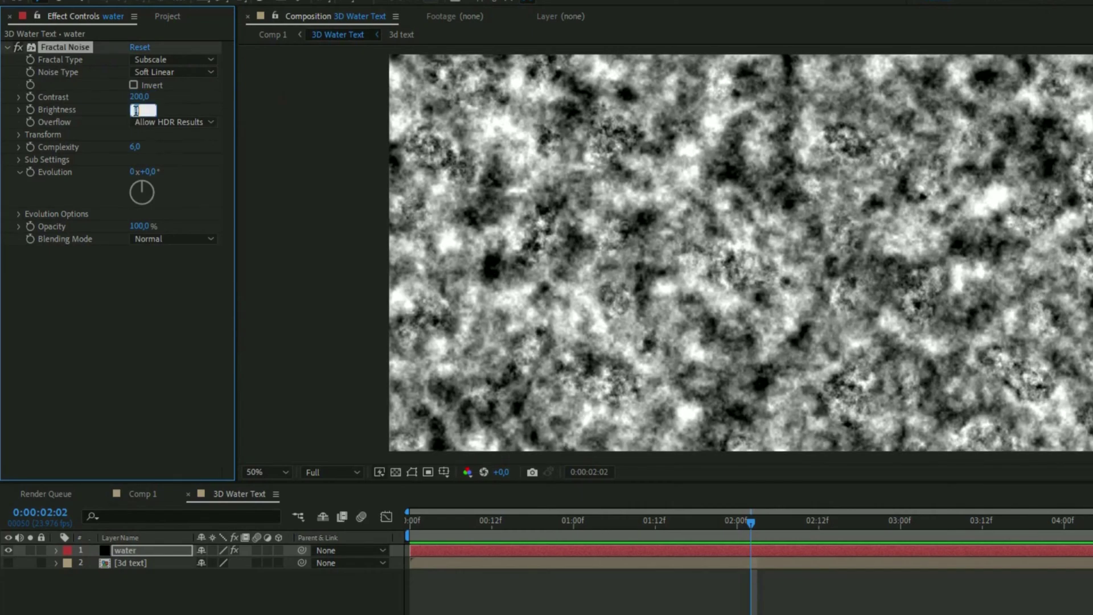
{"action": "type", "text": "-10"}
{"action": "key", "text": "Return"}
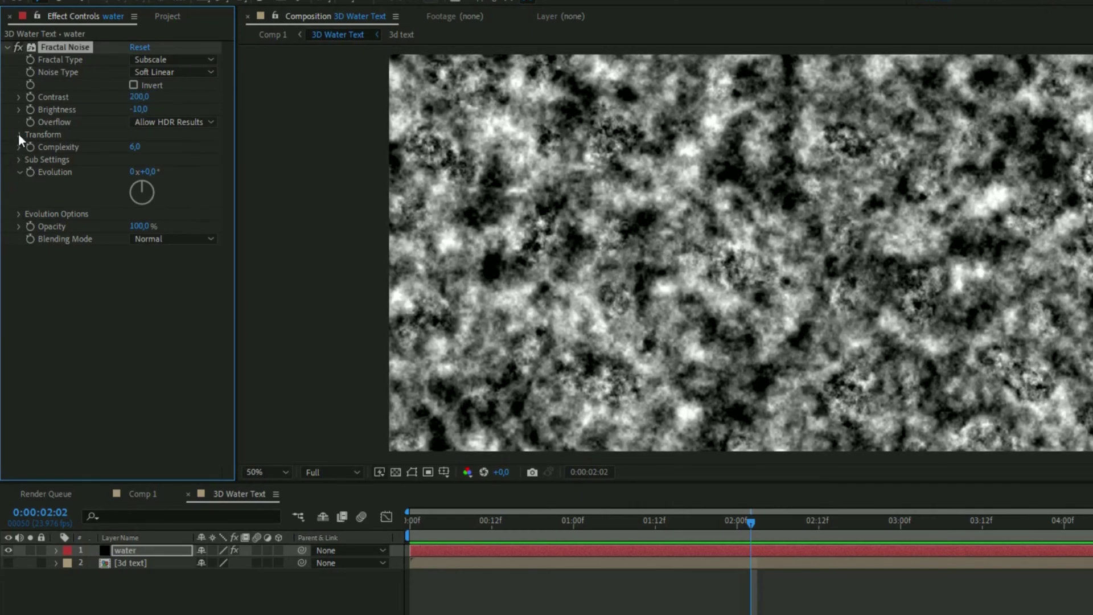
{"action": "left_click", "coordinate": [18, 134]}
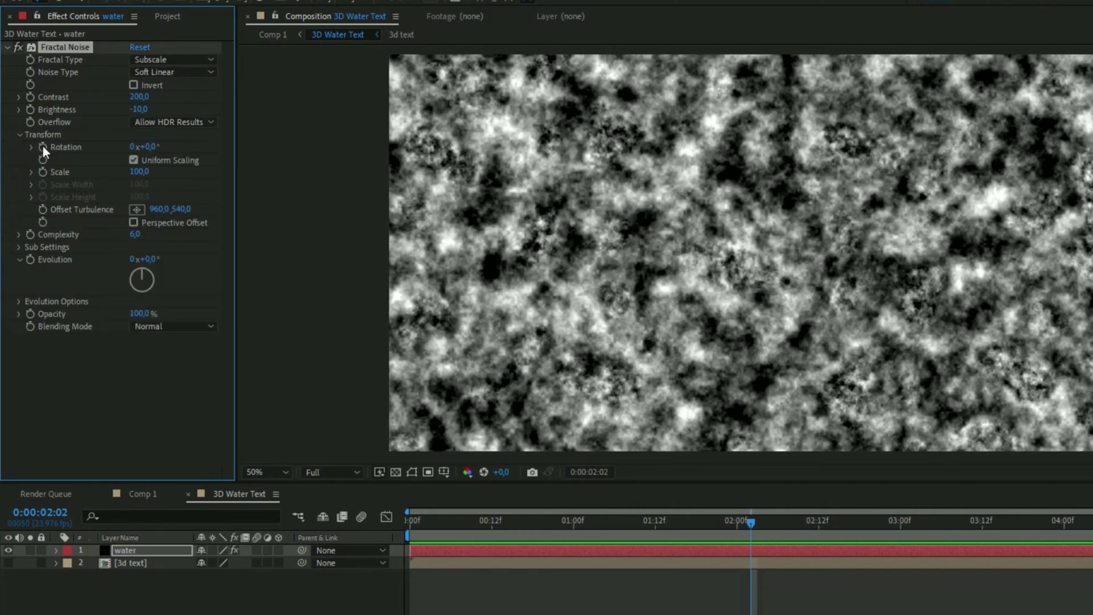
{"action": "left_click", "coordinate": [135, 158]}
Step: Set the noise Scale Height to 400
{"action": "left_click", "coordinate": [139, 216]}
{"action": "type", "text": "400"}
{"action": "key", "text": "Return"}
{"action": "left_click_drag", "start_coordinate": [531, 521], "coordinate": [589, 524]}
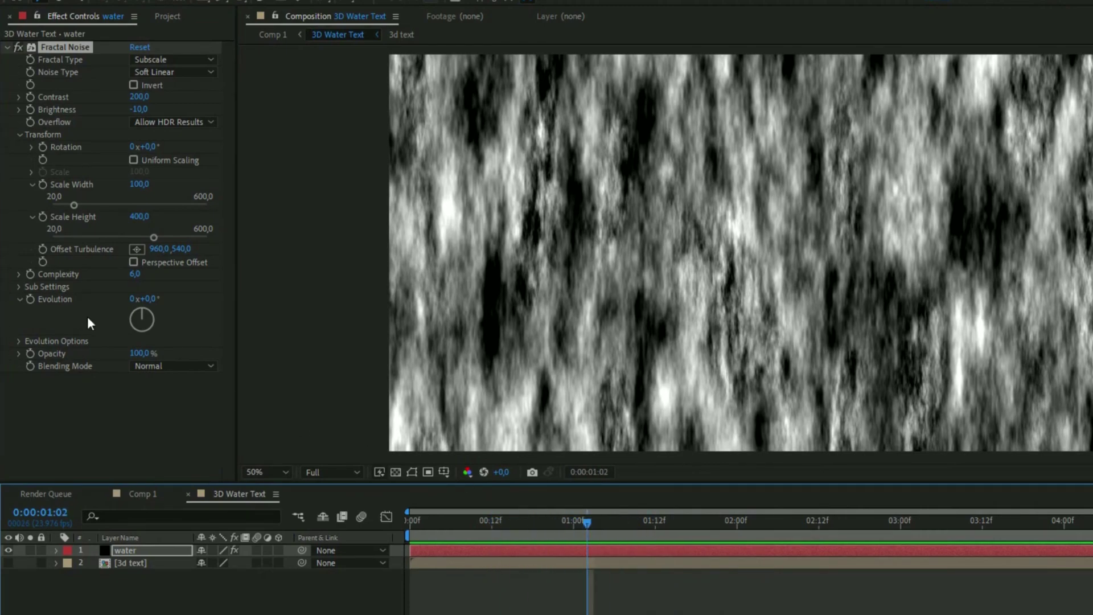
Step: Drive the noise Evolution with a time*250 expression and preview it
{"action": "left_click", "coordinate": [29, 299], "text": "alt"}
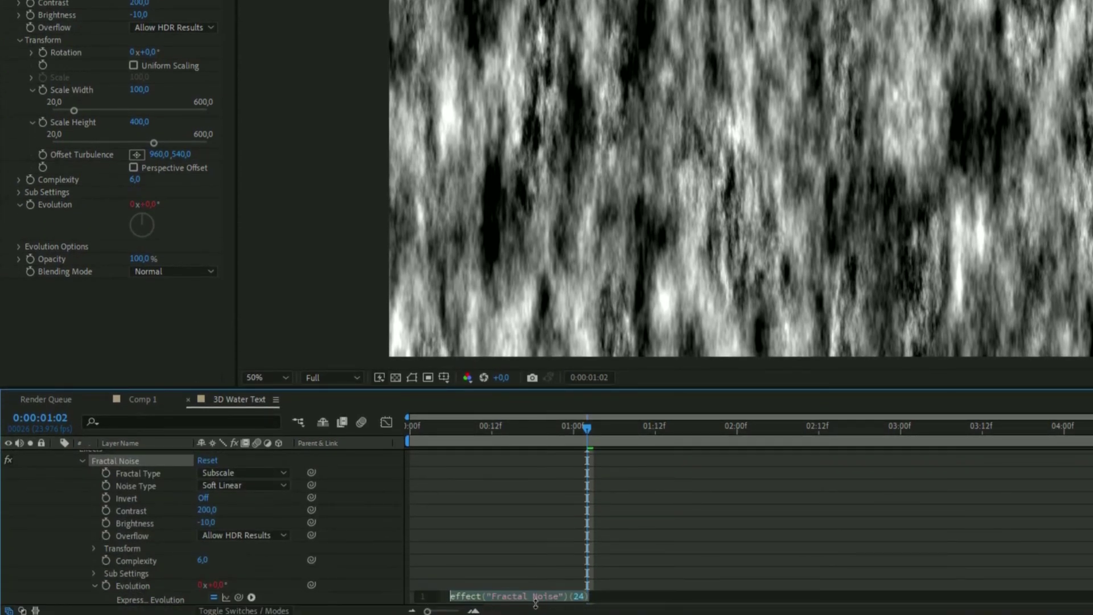
{"action": "type", "text": "time*"}
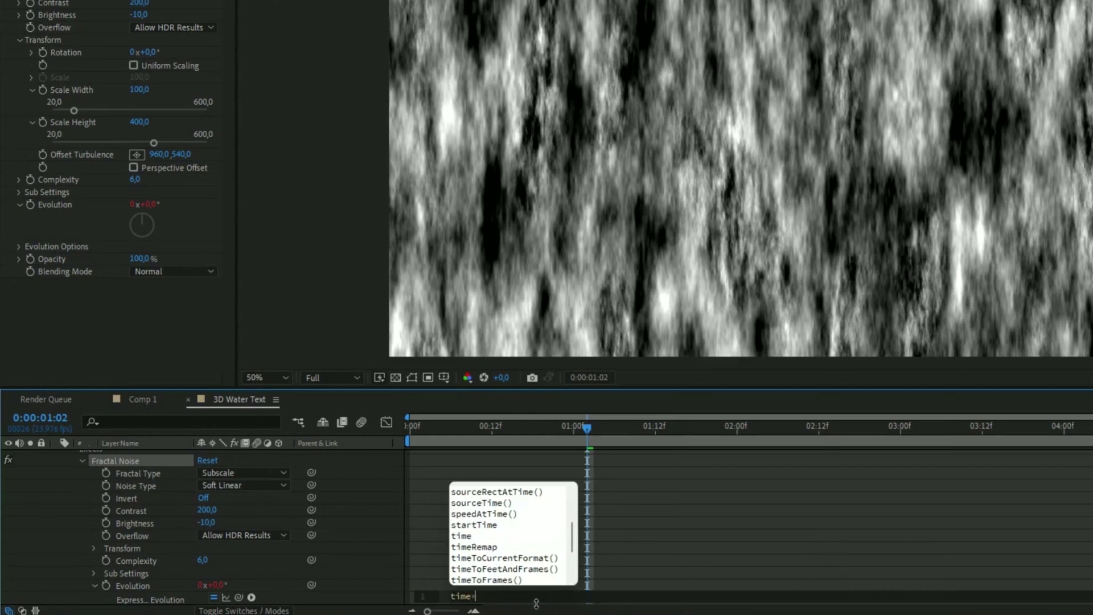
{"action": "left_click", "coordinate": [298, 443]}
{"action": "key", "text": "space"}
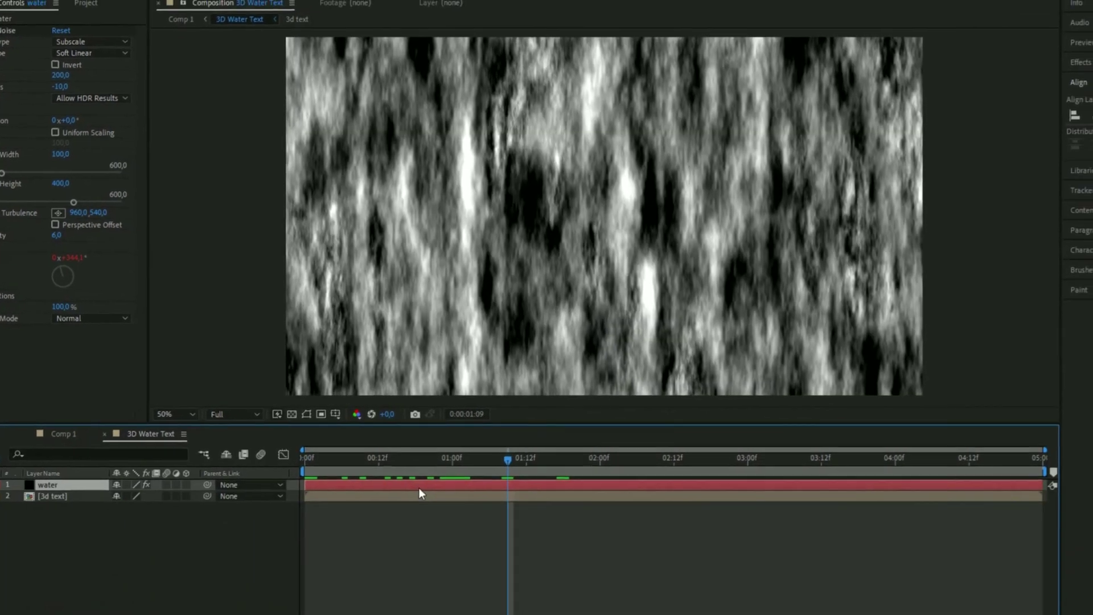
{"action": "key", "text": "ctrl+space"}
Step: Apply CC Blobbylize to the water layer with Blob Layer set to 2. 3d text
{"action": "type", "text": "cc bl"}
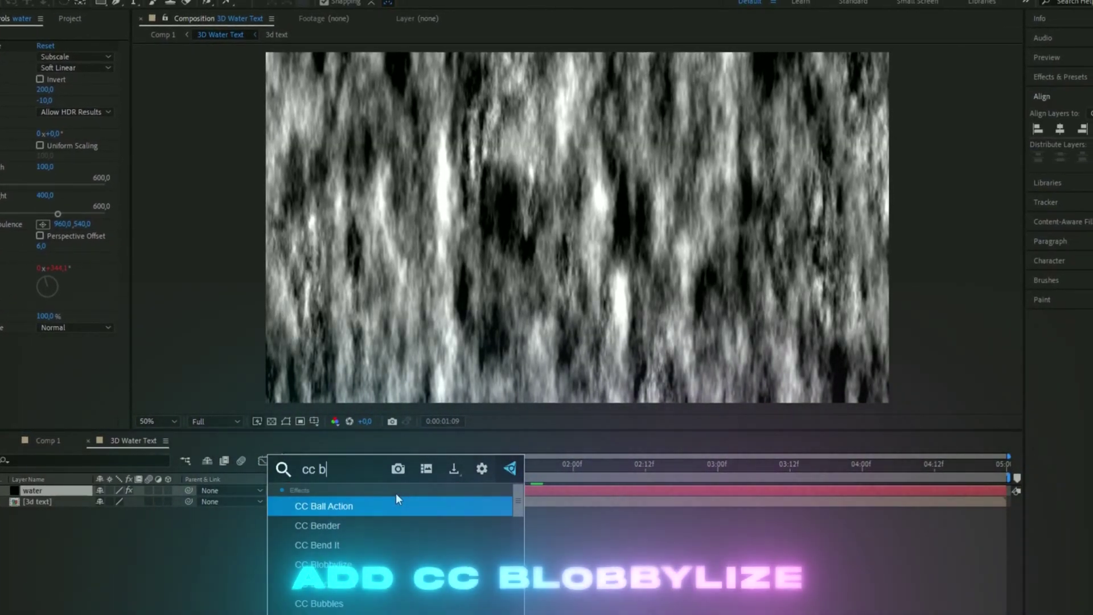
{"action": "key", "text": "Return"}
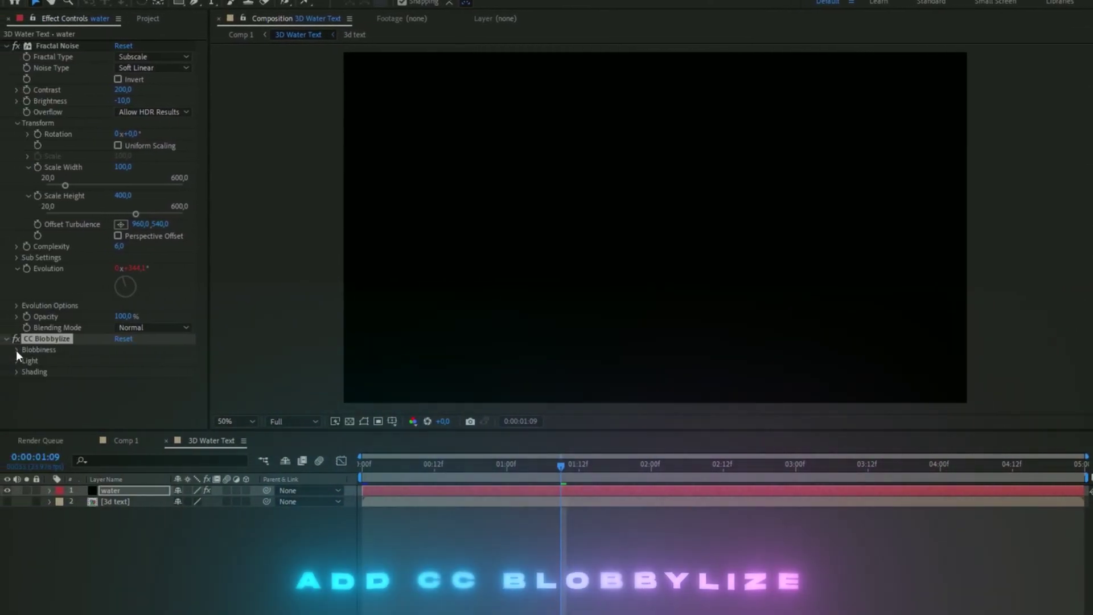
{"action": "left_click", "coordinate": [0, 350]}
{"action": "left_click", "coordinate": [128, 361]}
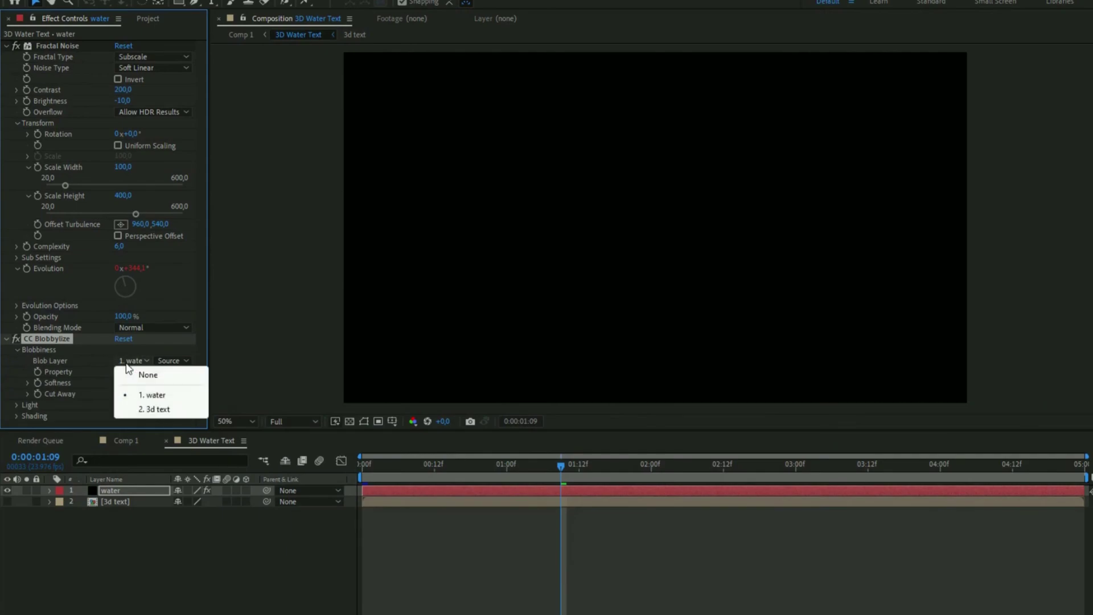
{"action": "left_click", "coordinate": [167, 413]}
{"action": "left_click_drag", "start_coordinate": [560, 466], "coordinate": [727, 470]}
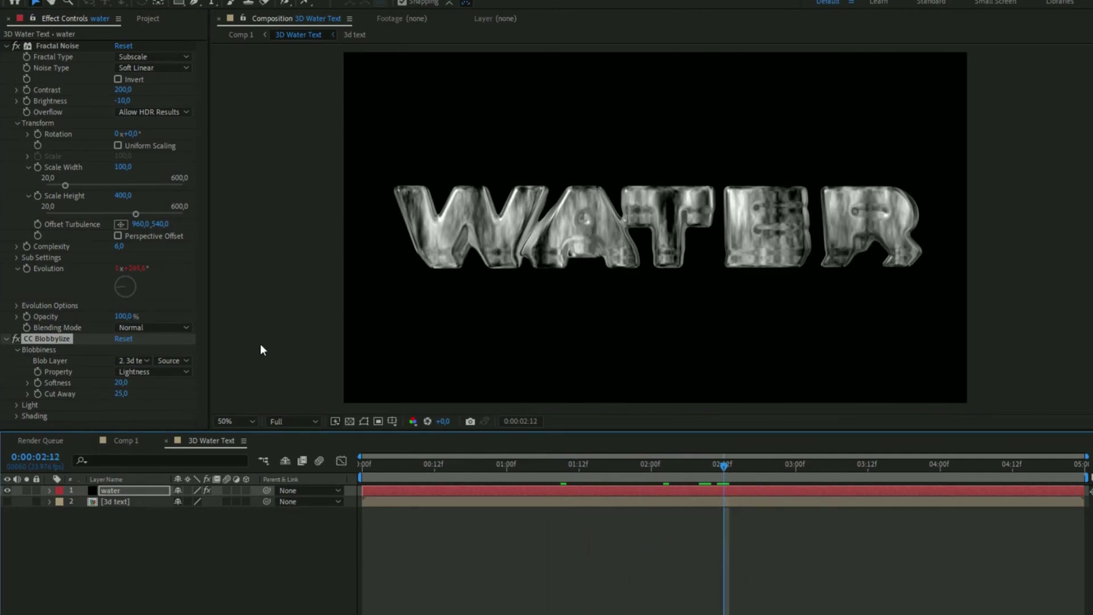
{"action": "left_click", "coordinate": [6, 340]}
Step: Apply CC Glass to the water layer with Bump Map set to 2. 3d text
{"action": "left_click", "coordinate": [667, 490]}
{"action": "key", "text": "ctrl+space"}
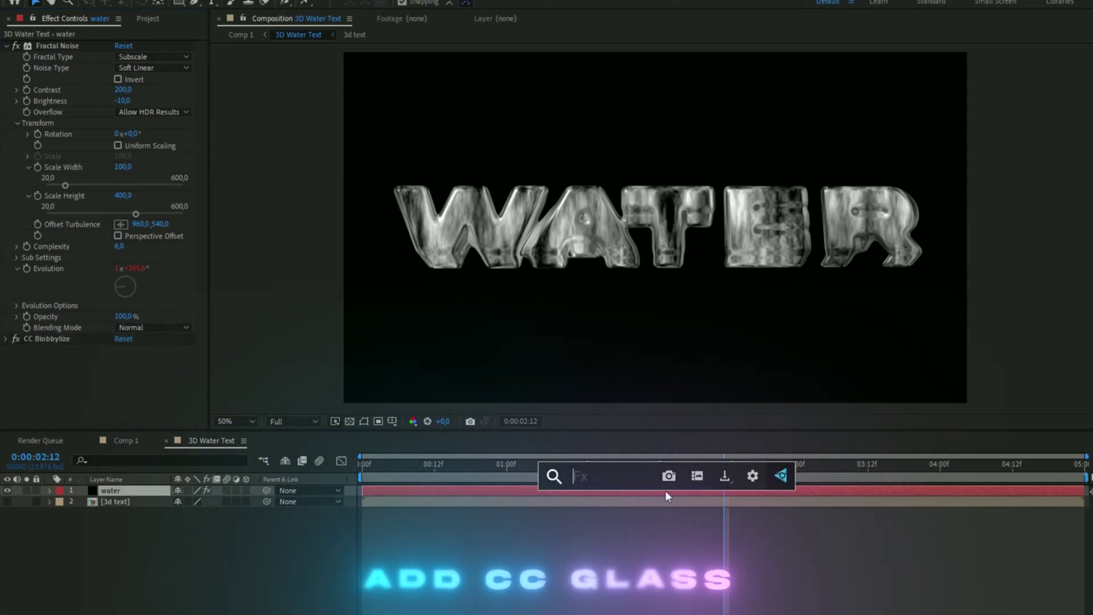
{"action": "type", "text": "cc gl"}
{"action": "key", "text": "Return"}
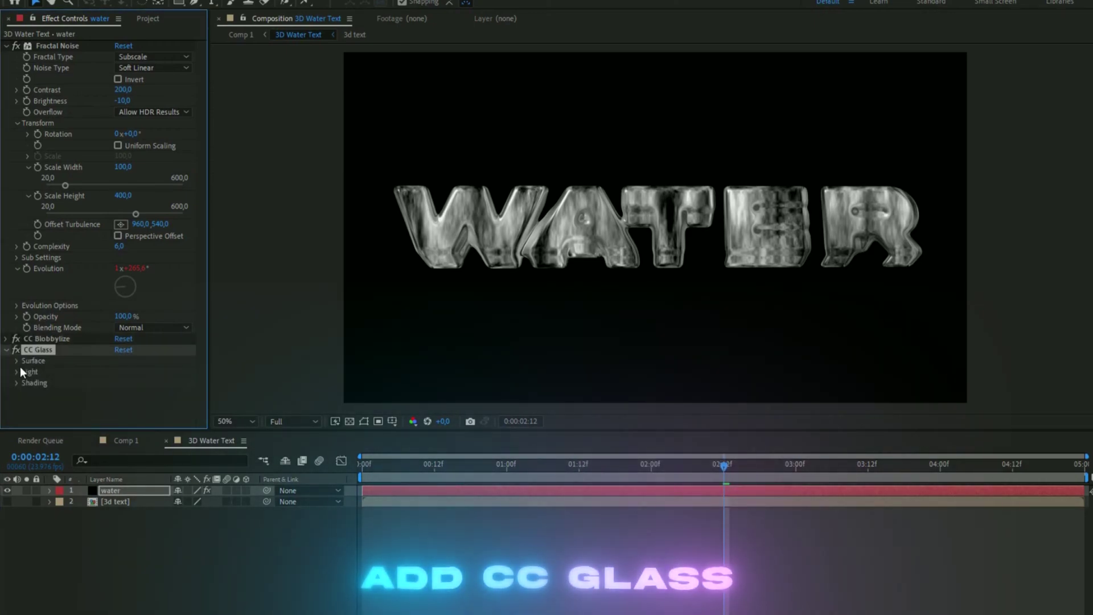
{"action": "left_click", "coordinate": [17, 360]}
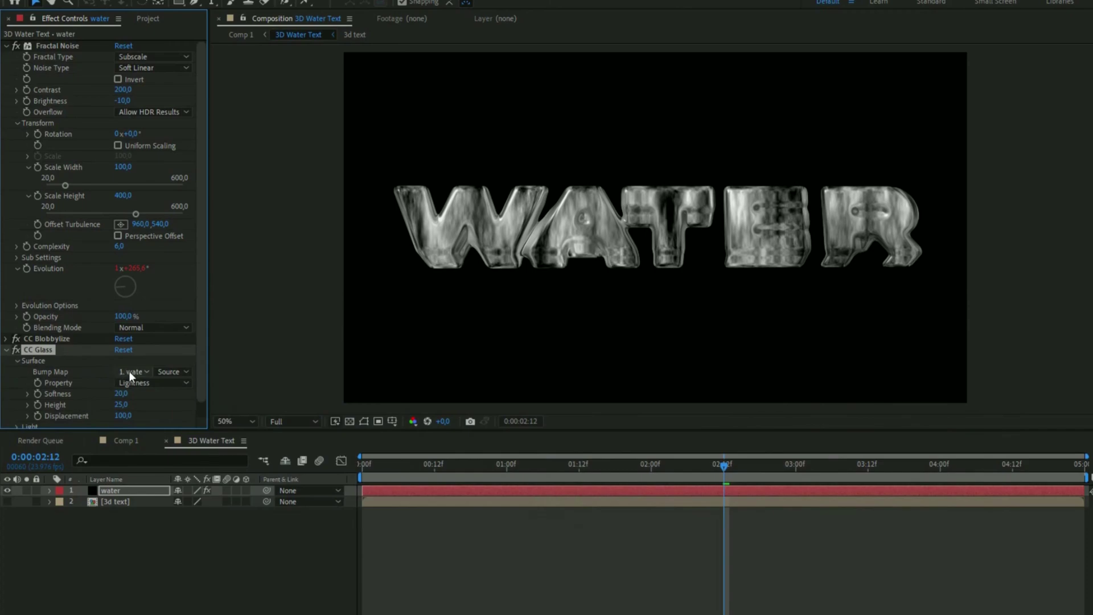
{"action": "left_click", "coordinate": [130, 371]}
{"action": "left_click", "coordinate": [153, 422]}
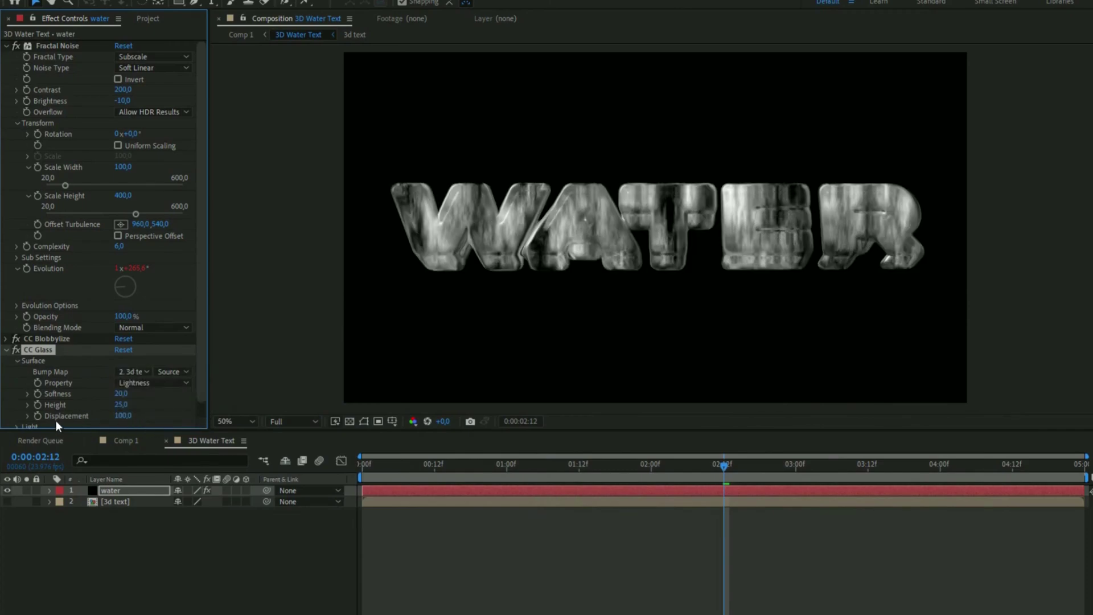
Step: Set CC Glass Softness to 8,5, Height 100 and Displacement 0
{"action": "left_click", "coordinate": [122, 393]}
{"action": "type", "text": "8,5"}
{"action": "key", "text": "Return"}
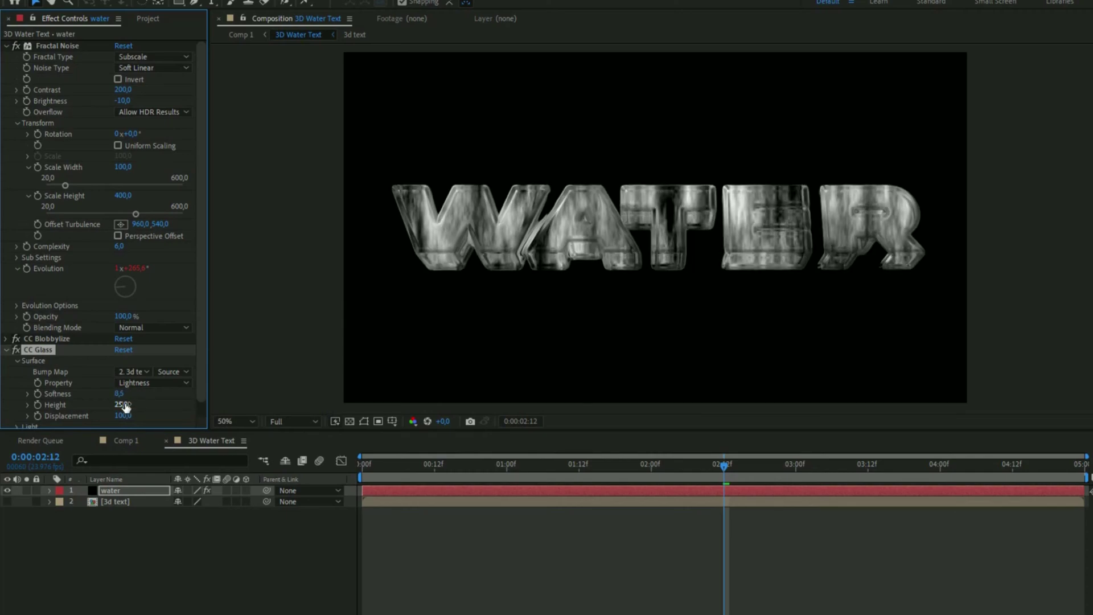
{"action": "left_click", "coordinate": [123, 405]}
{"action": "left_click", "coordinate": [124, 416]}
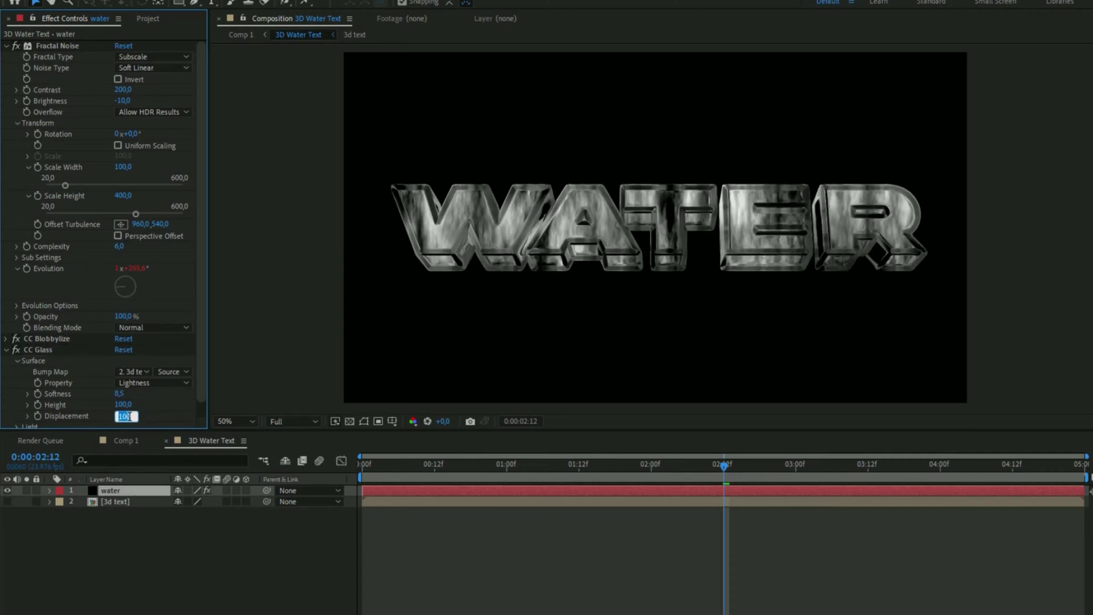
{"action": "type", "text": "0"}
{"action": "key", "text": "Return"}
Step: Check the glass look at about 1.5 and 2.5 seconds, then reselect the water layer
{"action": "left_click", "coordinate": [585, 462]}
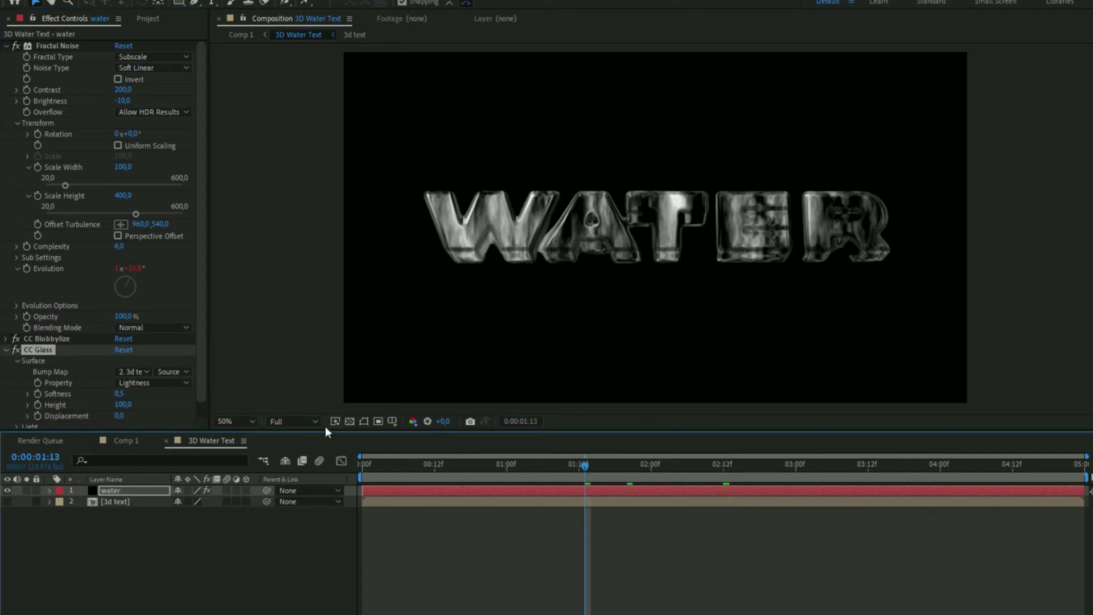
{"action": "left_click", "coordinate": [16, 351]}
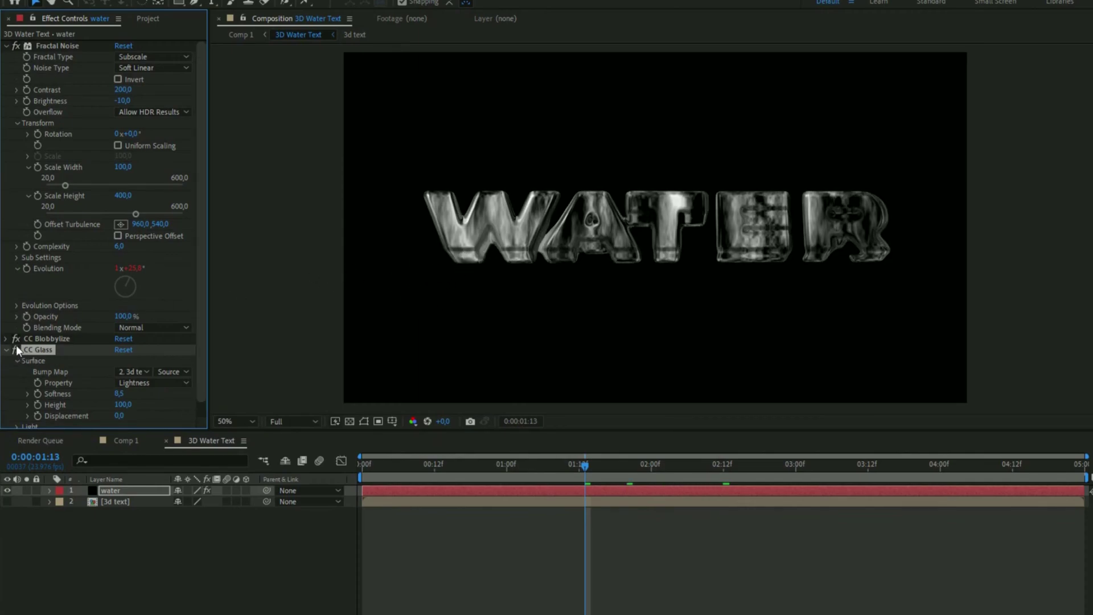
{"action": "left_click", "coordinate": [746, 460]}
{"action": "left_click", "coordinate": [603, 489]}
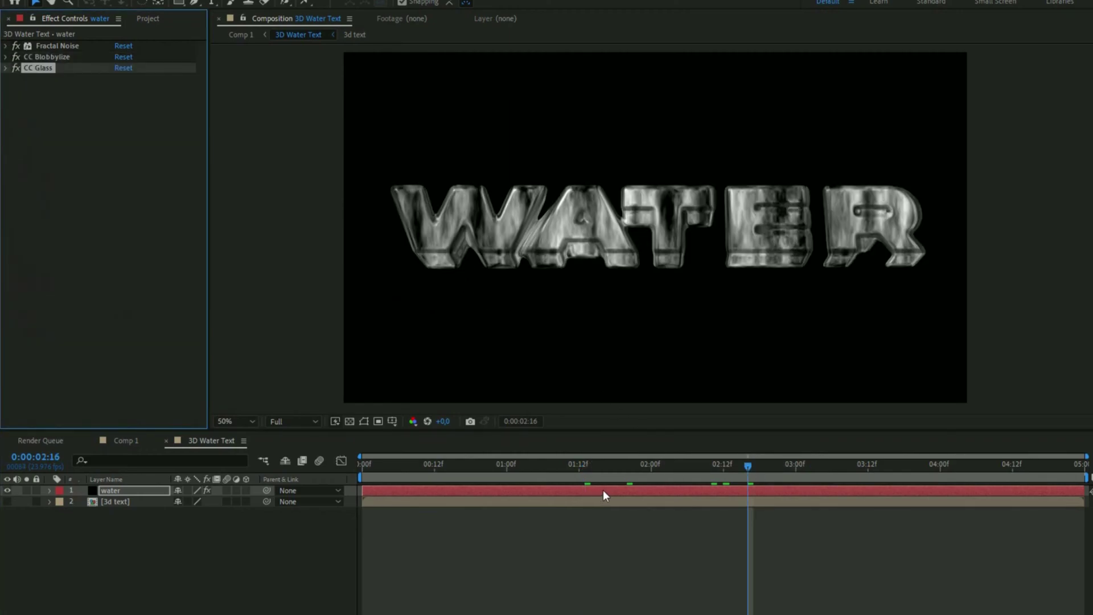
Step: Apply CC Mr. Mercury to the water layer
{"action": "key", "text": "ctrl+space"}
{"action": "type", "text": "cc mr"}
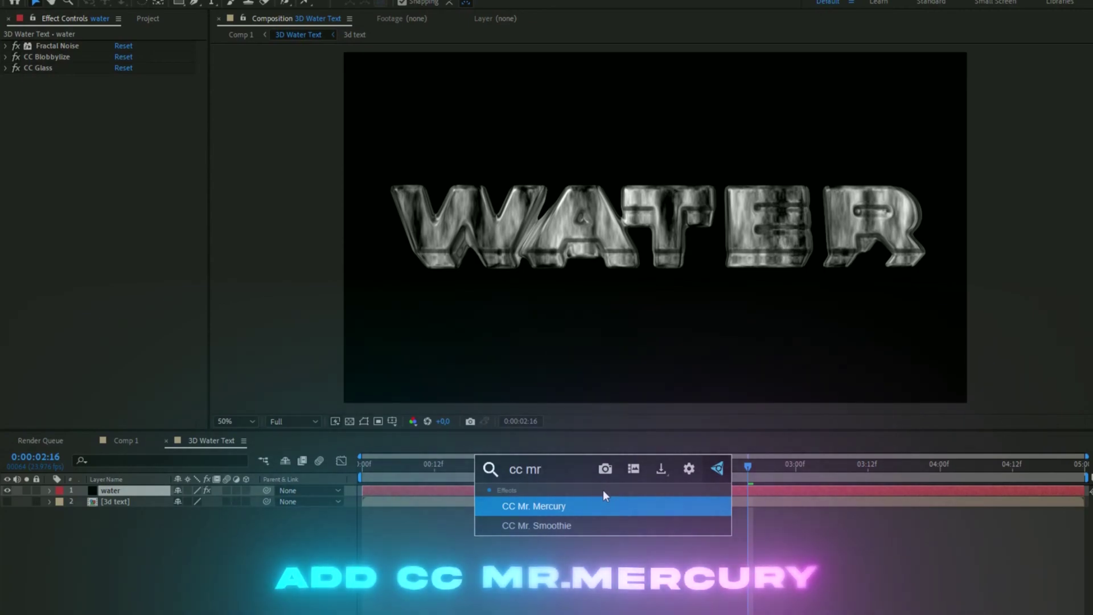
{"action": "key", "text": "Return"}
{"action": "left_click", "coordinate": [590, 464]}
{"action": "left_click", "coordinate": [170, 100]}
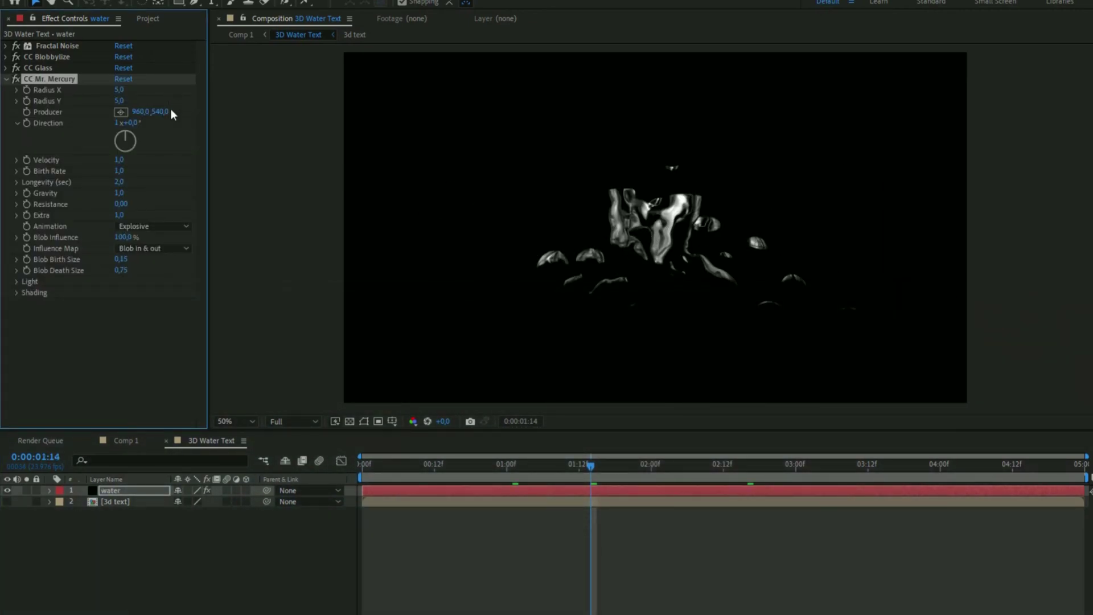
Step: Set Mr. Mercury Radius X and Y to 75, Velocity 0.5 and Birth Rate 110.4
{"action": "type", "text": "75"}
{"action": "key", "text": "Return"}
{"action": "left_click", "coordinate": [120, 101]}
{"action": "type", "text": "75"}
{"action": "key", "text": "Return"}
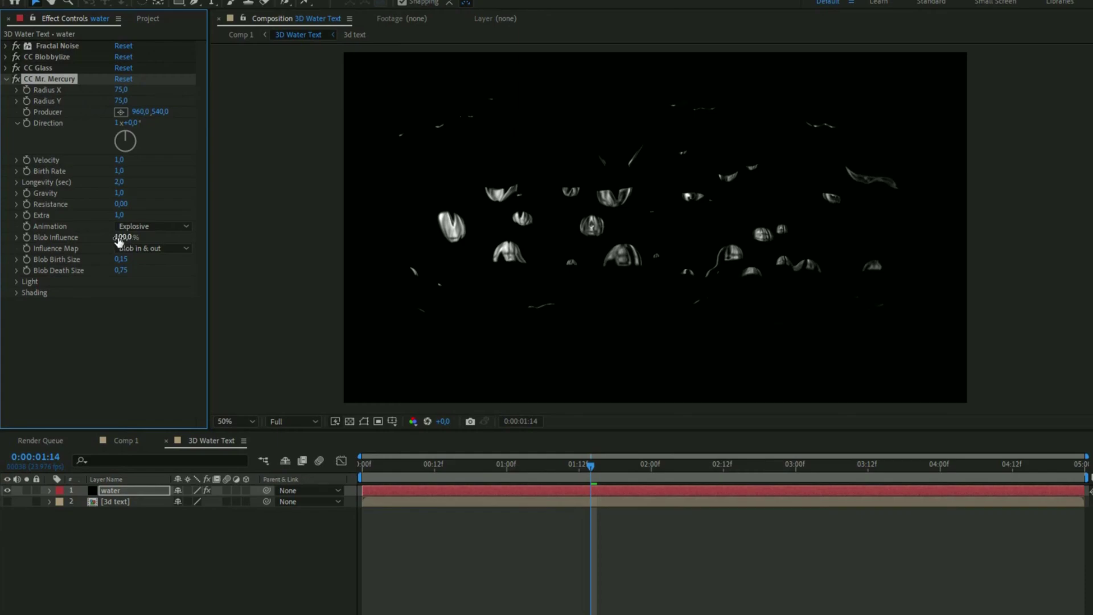
{"action": "left_click", "coordinate": [120, 159]}
{"action": "type", "text": "0.5"}
{"action": "key", "text": "Tab"}
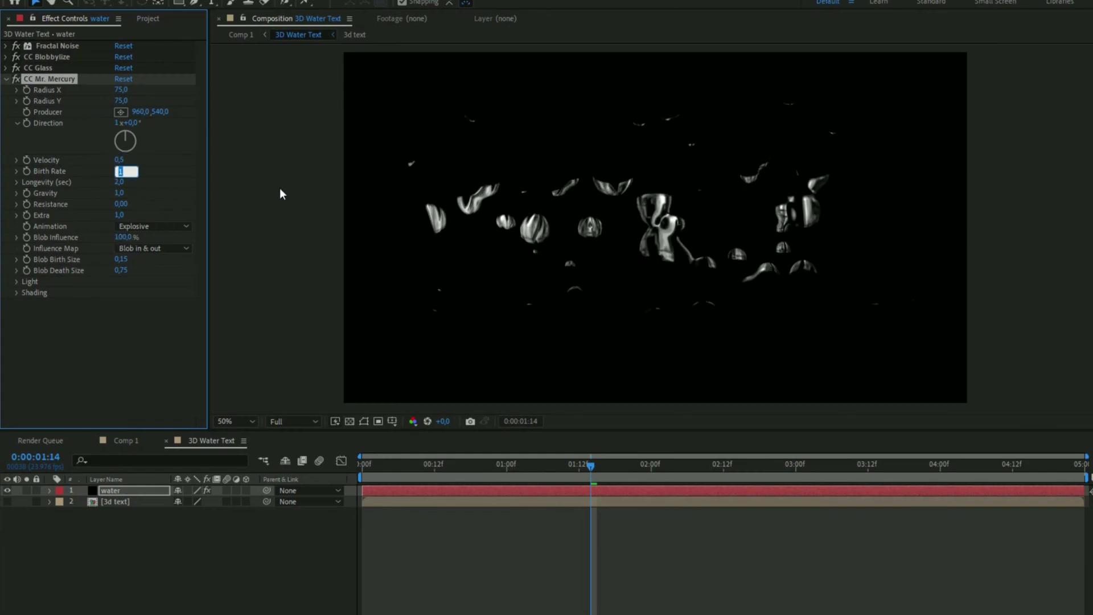
{"action": "type", "text": "110"}
{"action": "type", "text": ".4"}
{"action": "key", "text": "Return"}
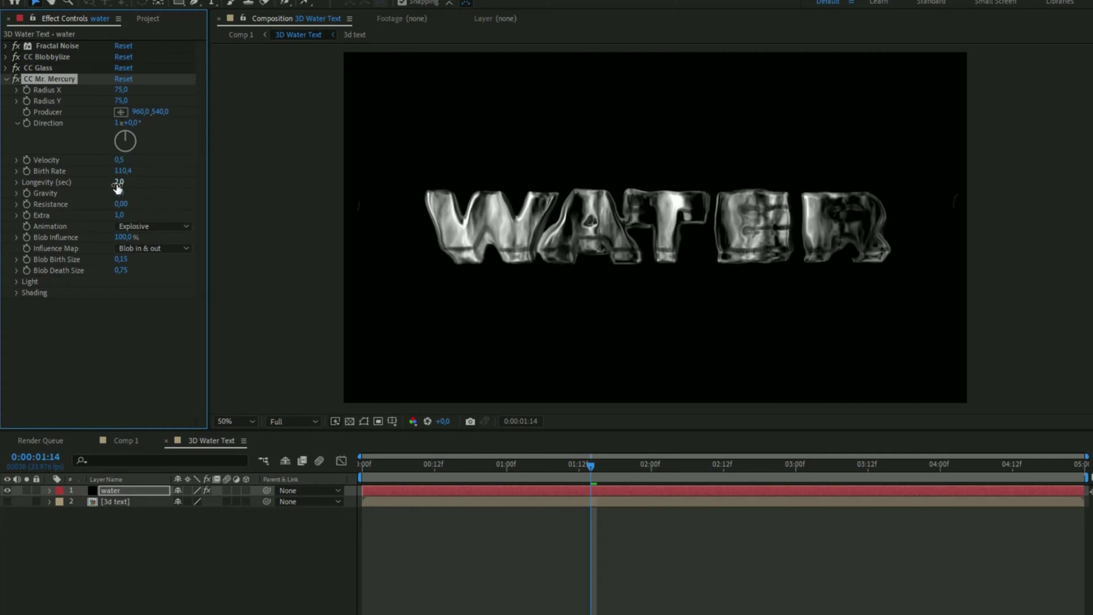
Step: Set Longevity 4, Gravity 0 and Blob Birth Size 0, then preview the droplets
{"action": "left_click", "coordinate": [118, 182]}
{"action": "type", "text": "4"}
{"action": "key", "text": "Return"}
{"action": "left_click", "coordinate": [118, 193]}
{"action": "type", "text": "0"}
{"action": "key", "text": "Return"}
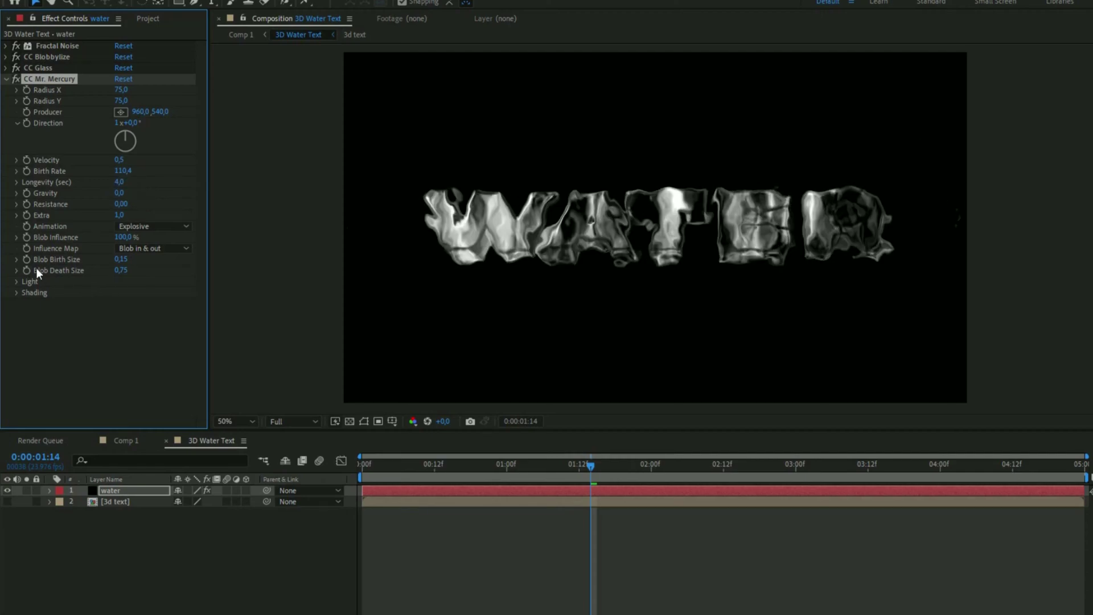
{"action": "left_click", "coordinate": [120, 259]}
{"action": "type", "text": "0"}
{"action": "key", "text": "Return"}
{"action": "left_click", "coordinate": [363, 470]}
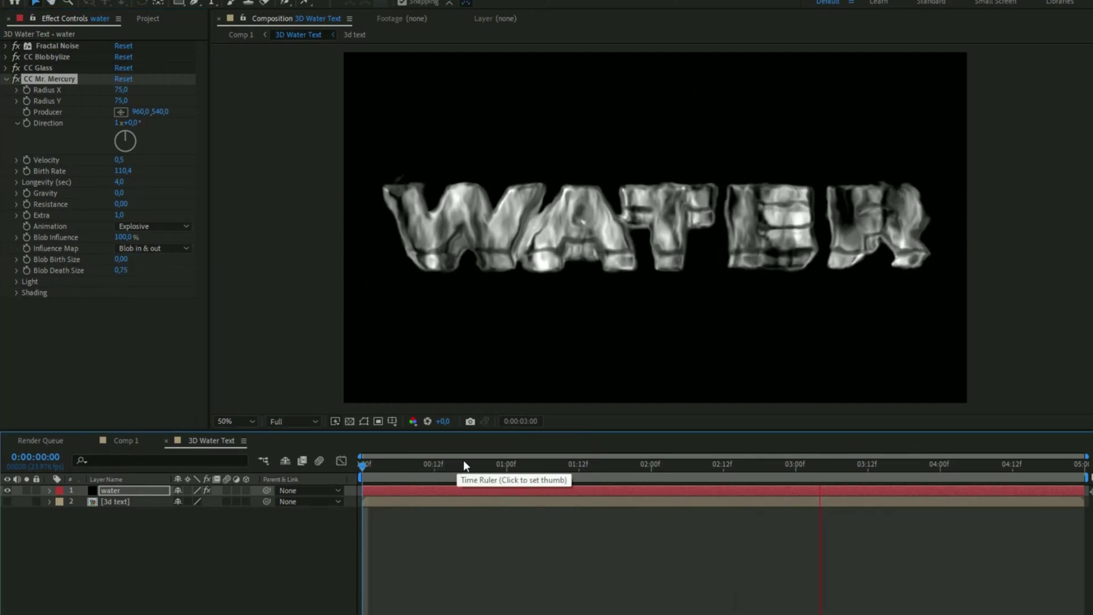
{"action": "left_click", "coordinate": [818, 464]}
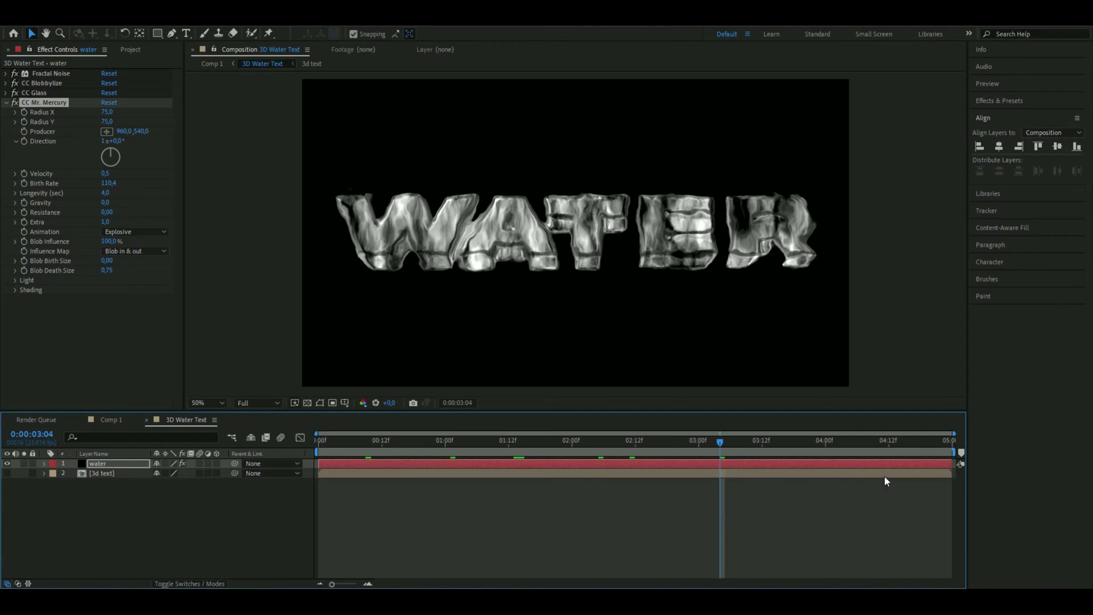
{"action": "left_click", "coordinate": [571, 442]}
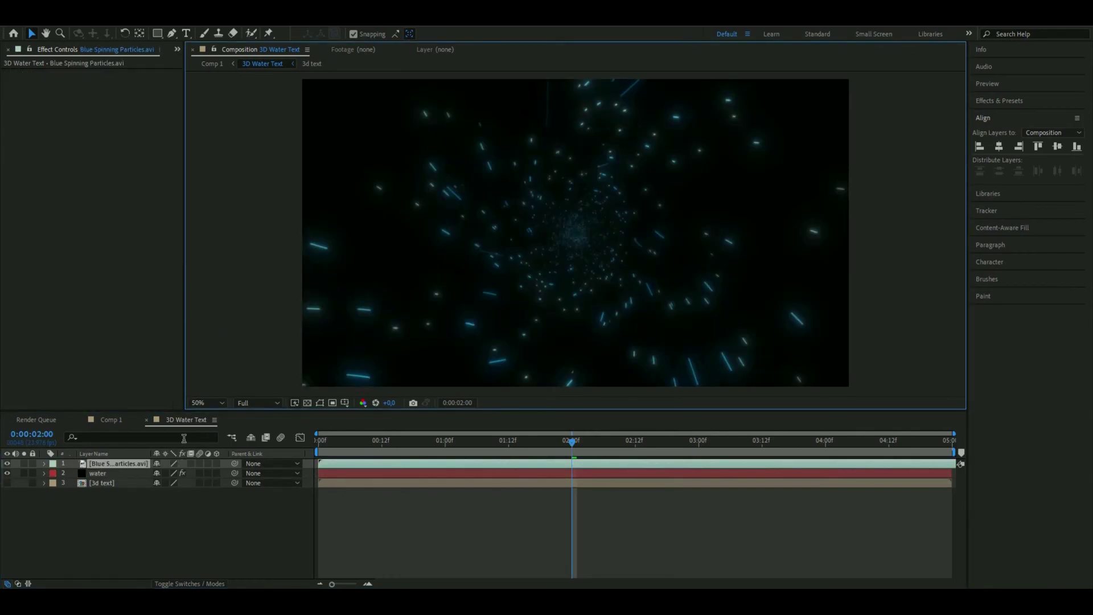
Step: Send the particles layer to the bottom and apply Threshold with Level lowered to about 28
{"action": "key", "text": "ctrl+shift+bracketleft"}
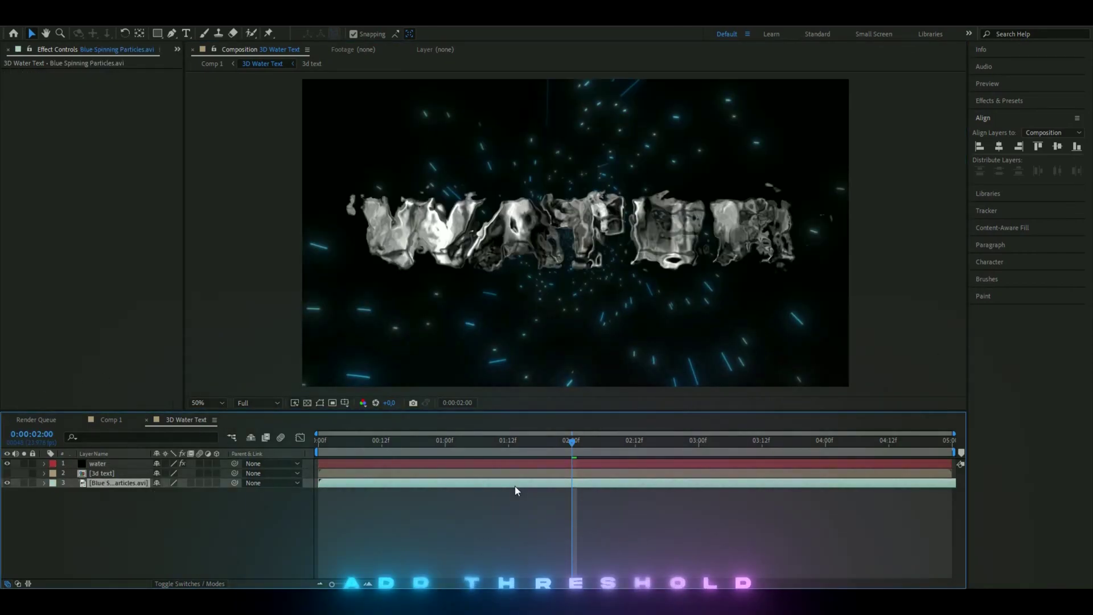
{"action": "key", "text": "ctrl+space"}
{"action": "type", "text": "threshold"}
{"action": "key", "text": "Return"}
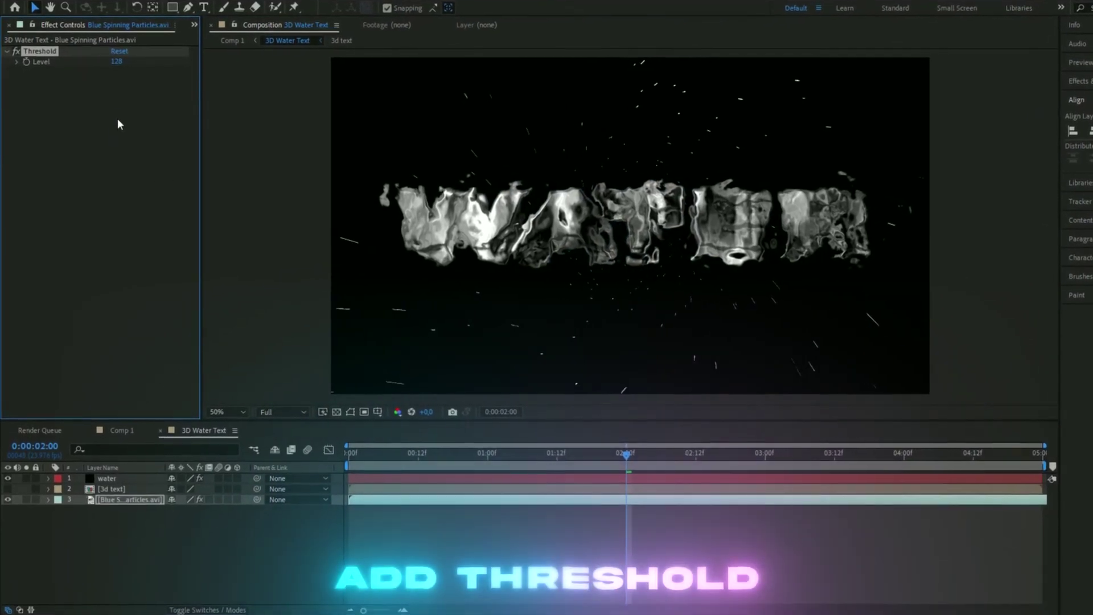
{"action": "left_click_drag", "start_coordinate": [113, 67], "coordinate": [91, 59]}
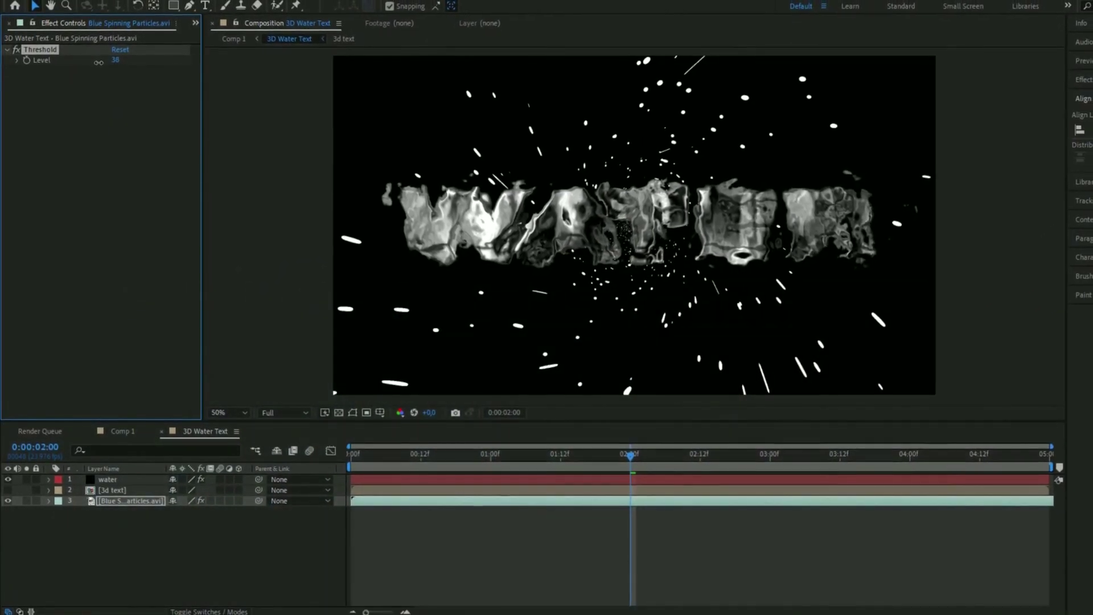
{"action": "key", "text": "Page_Up"}
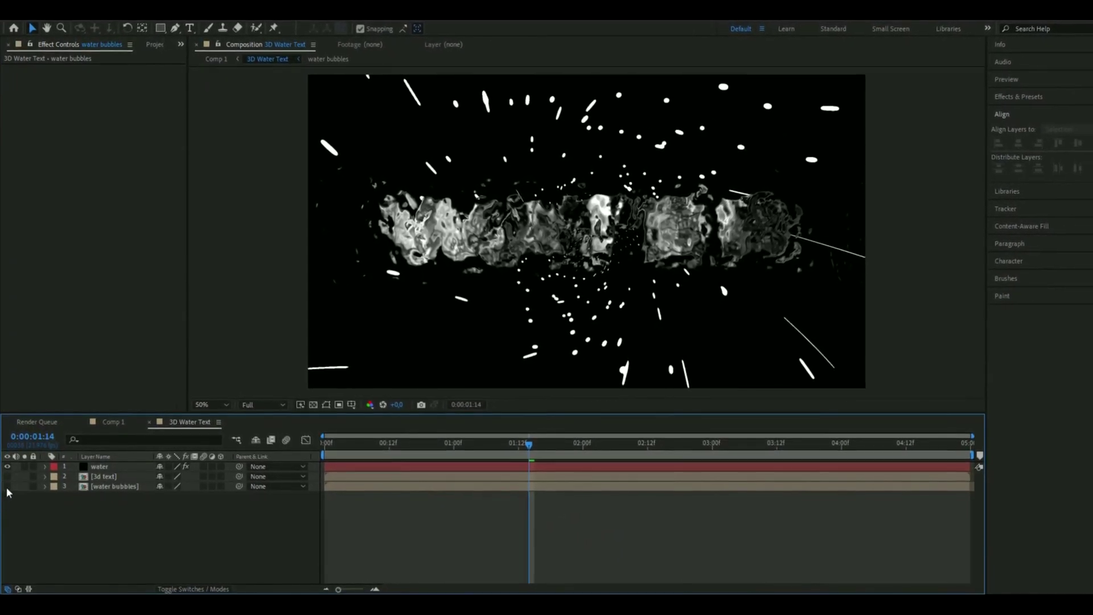
Step: Duplicate the water layer, move the copy below it, and rename it 'bubbles'
{"action": "left_click", "coordinate": [128, 468]}
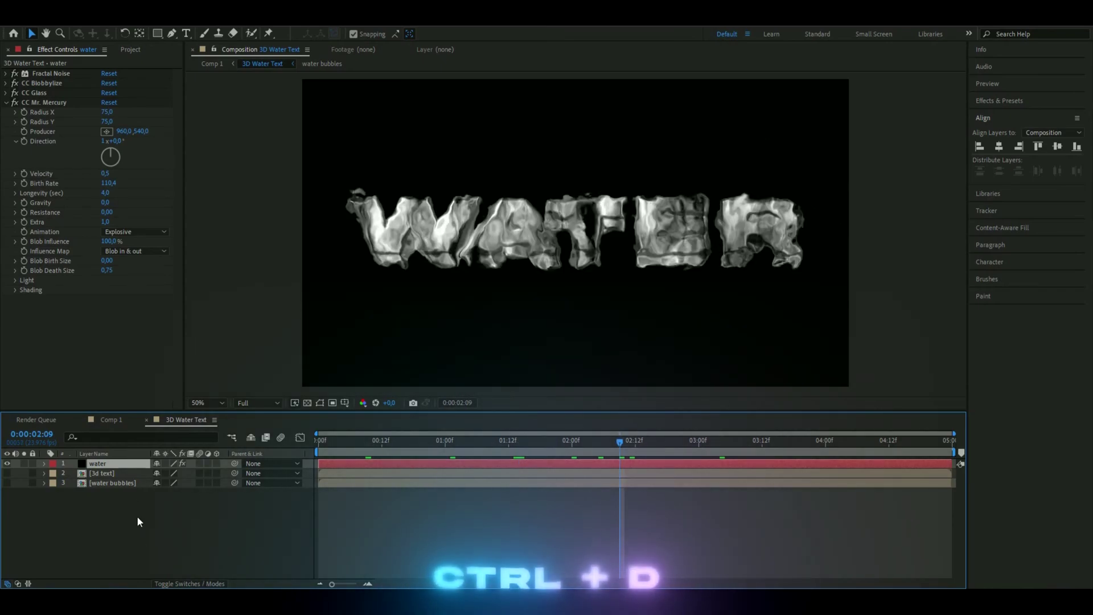
{"action": "key", "text": "ctrl+d"}
{"action": "left_click_drag", "start_coordinate": [112, 462], "coordinate": [111, 475]}
{"action": "right_click", "coordinate": [111, 474]}
{"action": "left_click", "coordinate": [151, 451]}
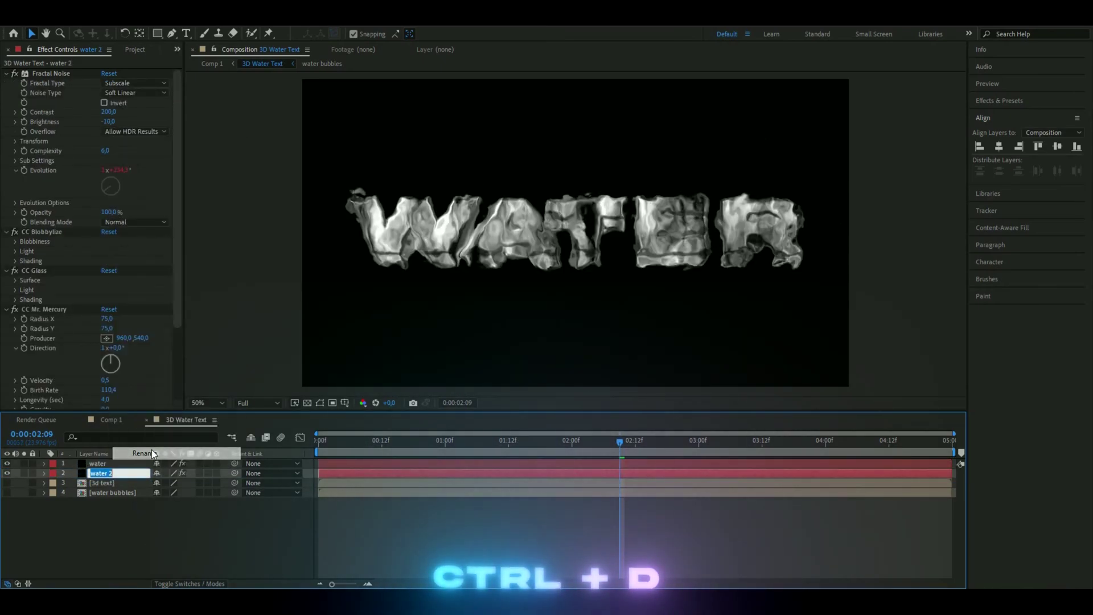
{"action": "type", "text": "bubbles"}
{"action": "key", "text": "Return"}
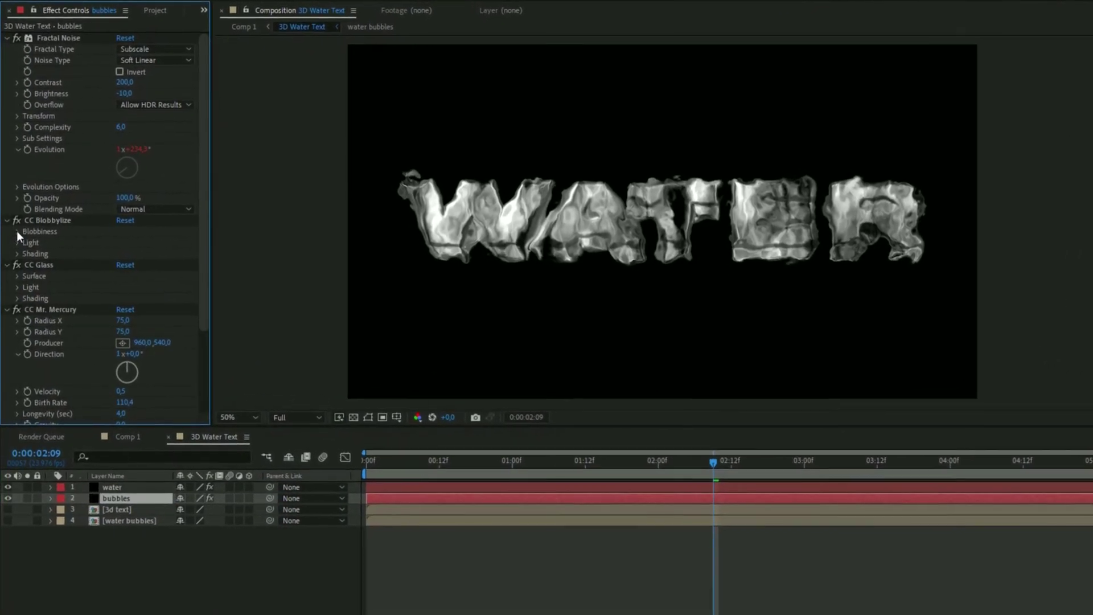
Step: Set the CC Blobbyize Blob Layer to 'water bubbles', leaving the CC Glass bump map unchanged
{"action": "left_click", "coordinate": [16, 234]}
{"action": "left_click", "coordinate": [143, 235]}
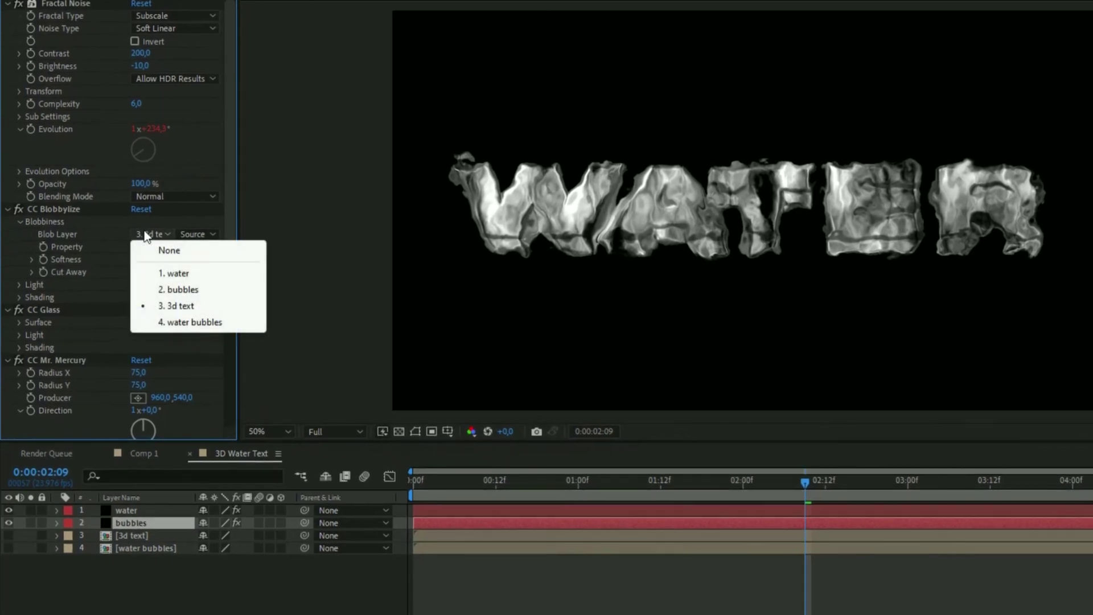
{"action": "left_click", "coordinate": [199, 322]}
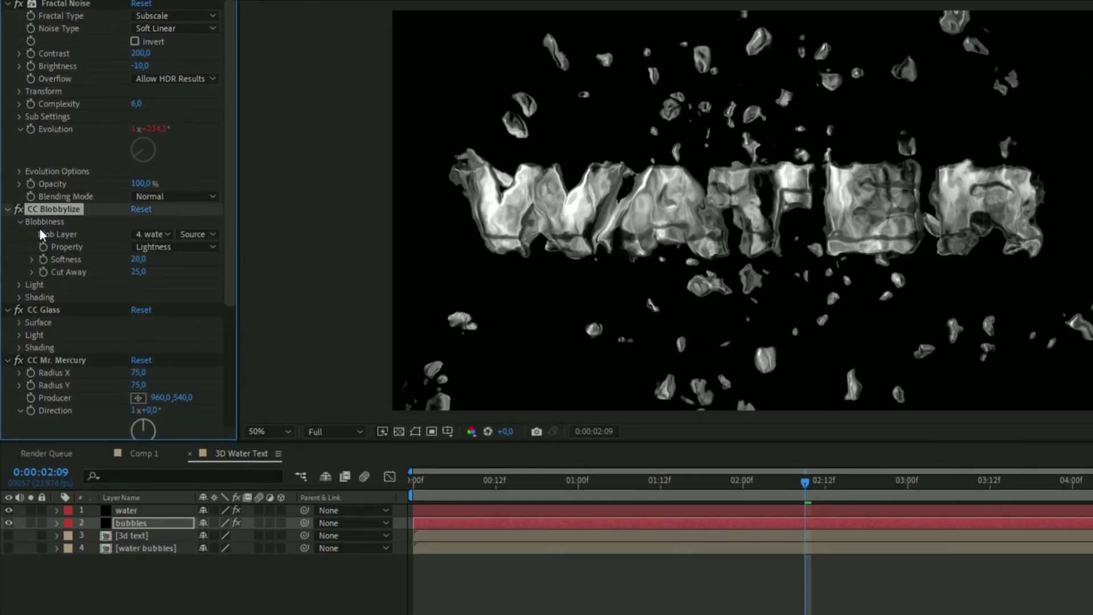
{"action": "left_click", "coordinate": [19, 323]}
{"action": "left_click", "coordinate": [152, 334]}
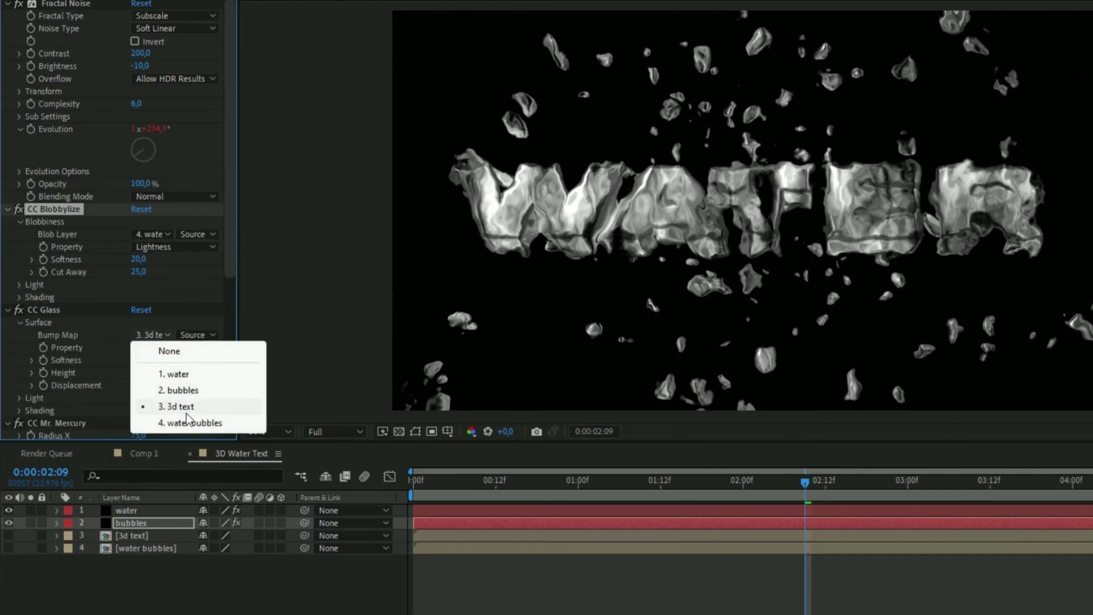
{"action": "left_click", "coordinate": [193, 422]}
{"action": "left_click", "coordinate": [19, 323]}
Step: Set CC Mr. Mercury Radius X and Radius Y to 40 and preview the animation
{"action": "scroll", "coordinate": [19, 325], "scroll_direction": "down", "scroll_amount": 3}
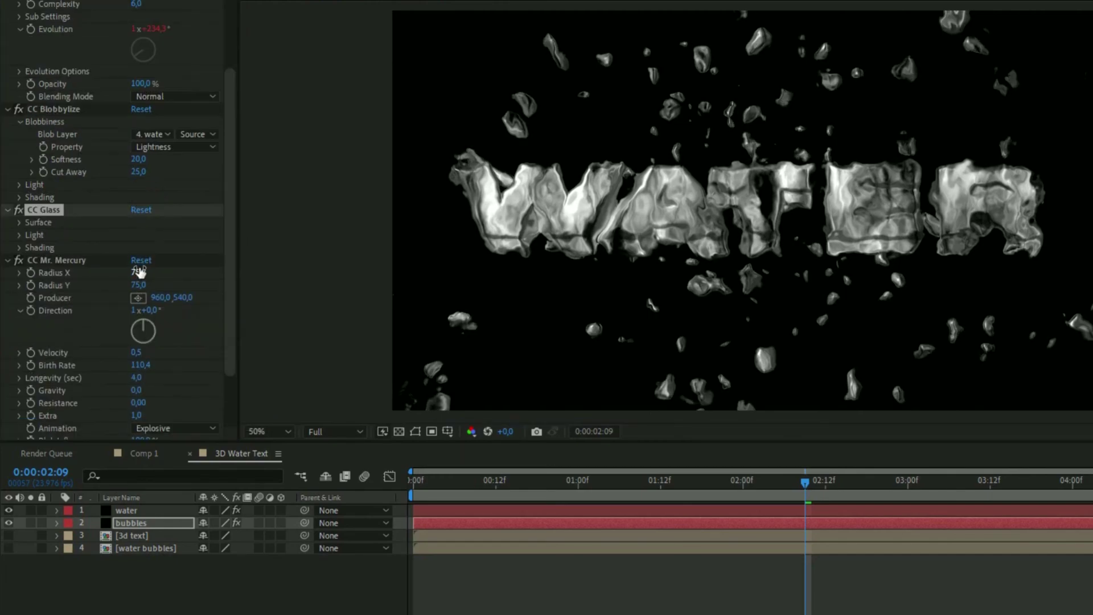
{"action": "left_click", "coordinate": [138, 273]}
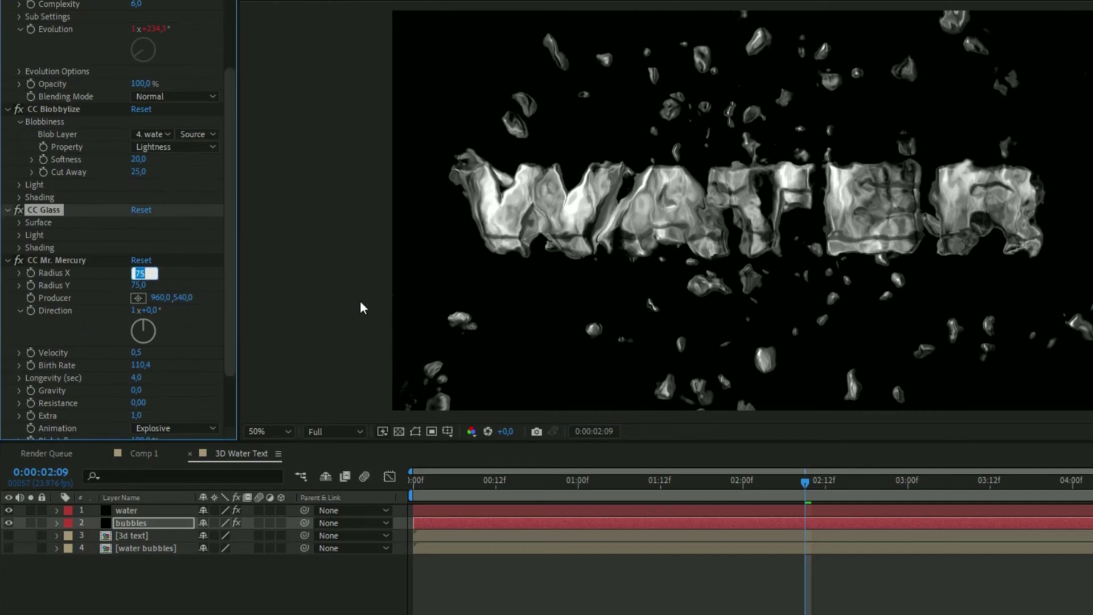
{"action": "type", "text": "40"}
{"action": "key", "text": "Return"}
{"action": "left_click", "coordinate": [143, 285]}
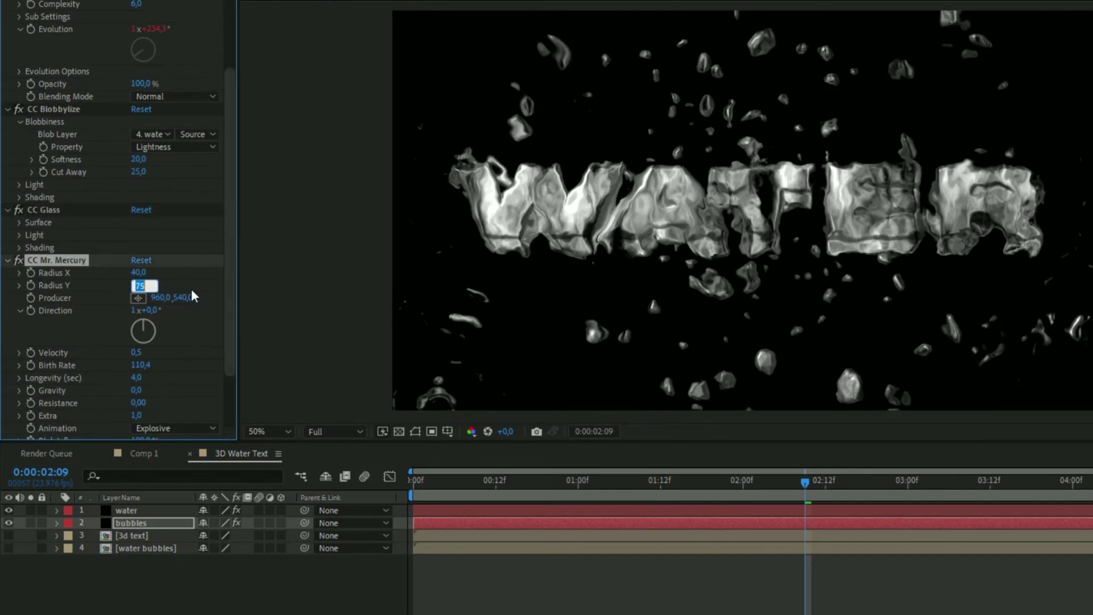
{"action": "type", "text": "40"}
{"action": "key", "text": "Return"}
{"action": "key", "text": "space"}
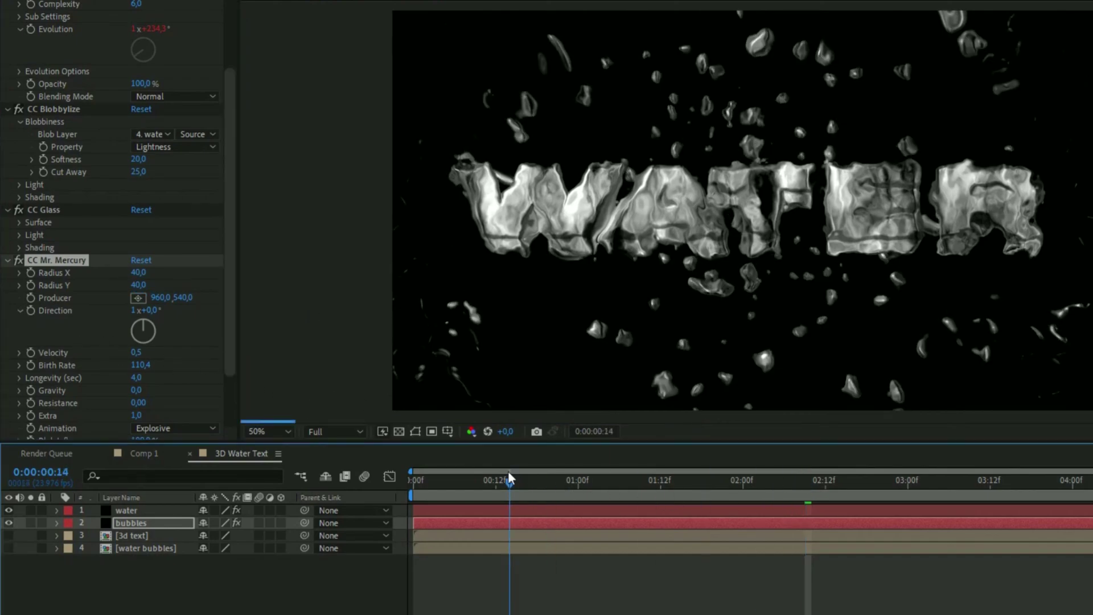
{"action": "left_click", "coordinate": [146, 554]}
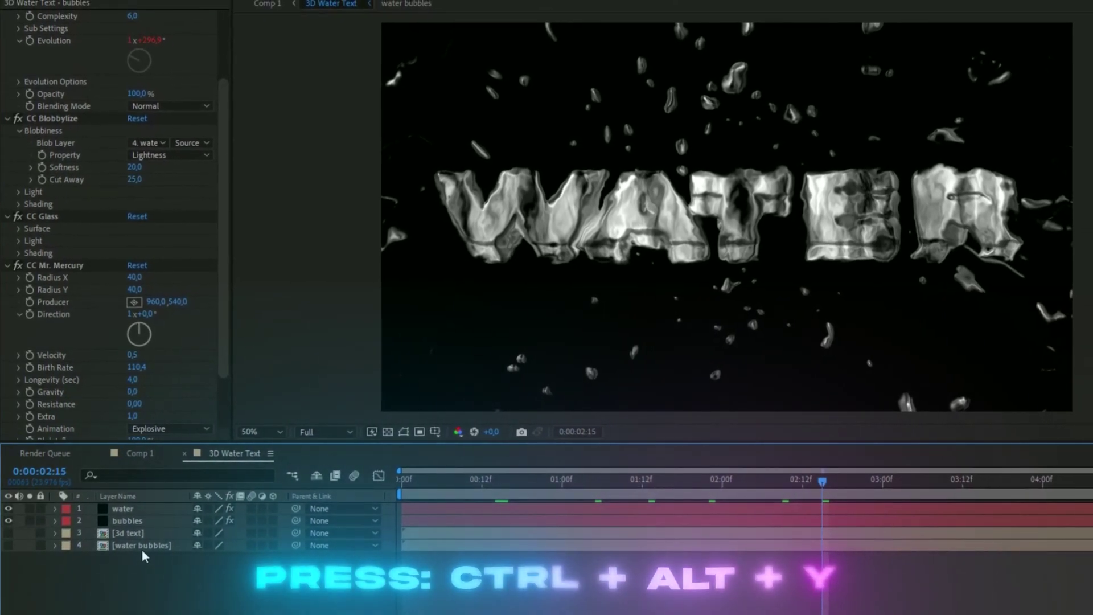
Step: Create a new adjustment layer and apply the Cartoon effect to it
{"action": "key", "text": "ctrl+alt+y"}
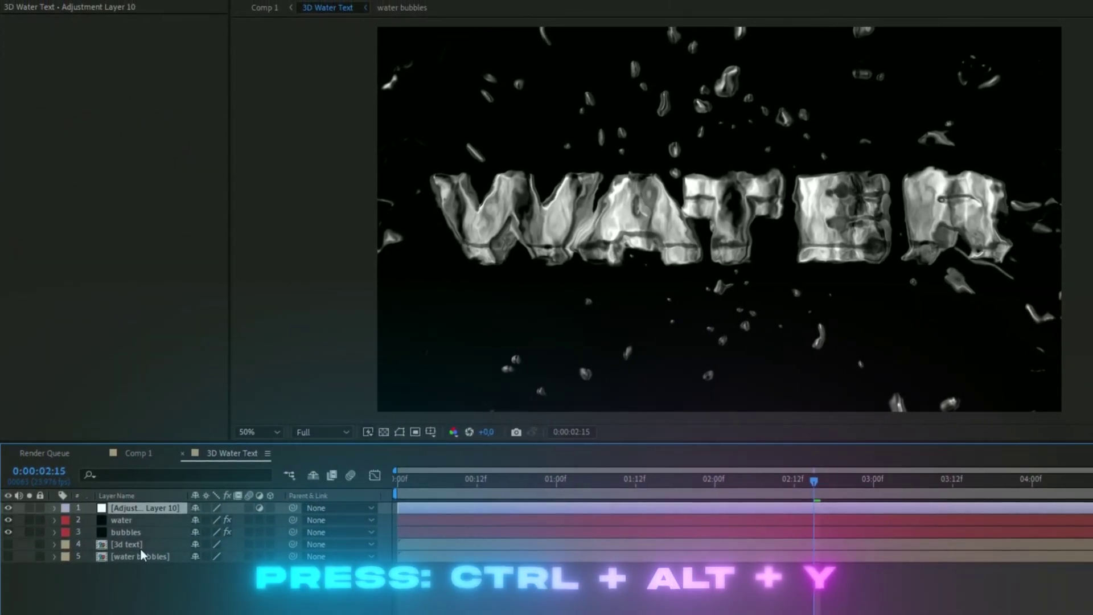
{"action": "key", "text": "ctrl+space"}
{"action": "type", "text": "ca"}
{"action": "left_click", "coordinate": [114, 584]}
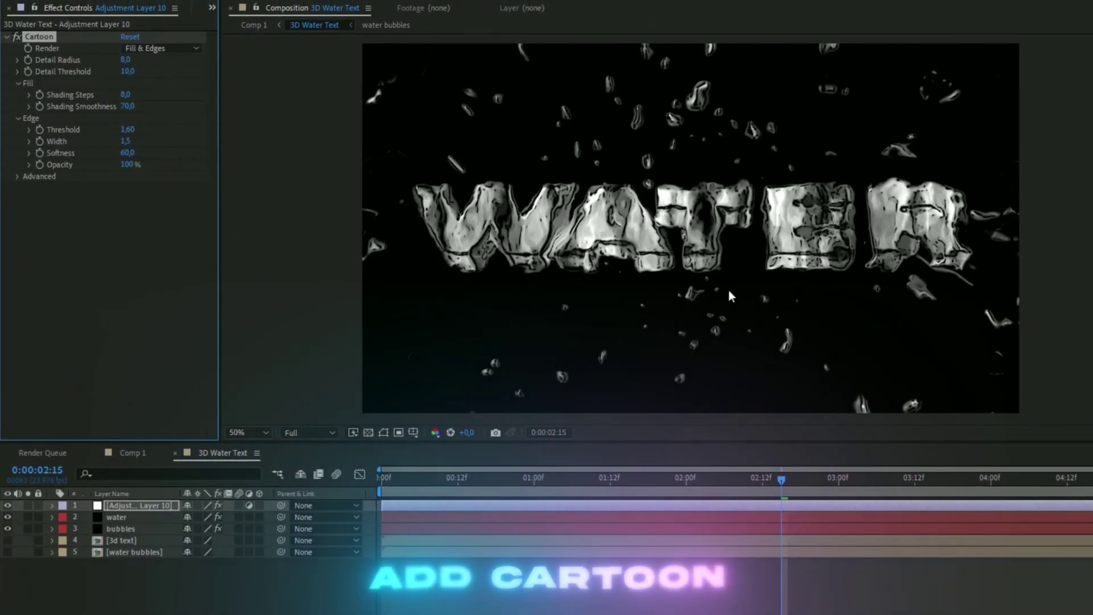
{"action": "scroll", "coordinate": [708, 289], "scroll_direction": "up", "scroll_amount": 2}
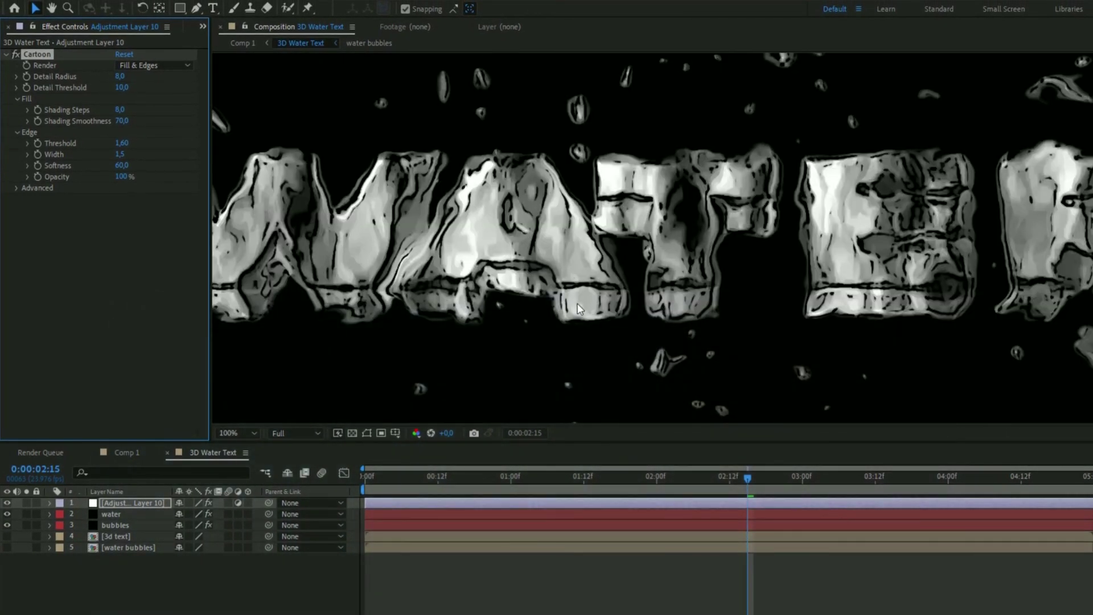
{"action": "scroll", "coordinate": [577, 302], "scroll_direction": "down", "scroll_amount": 1}
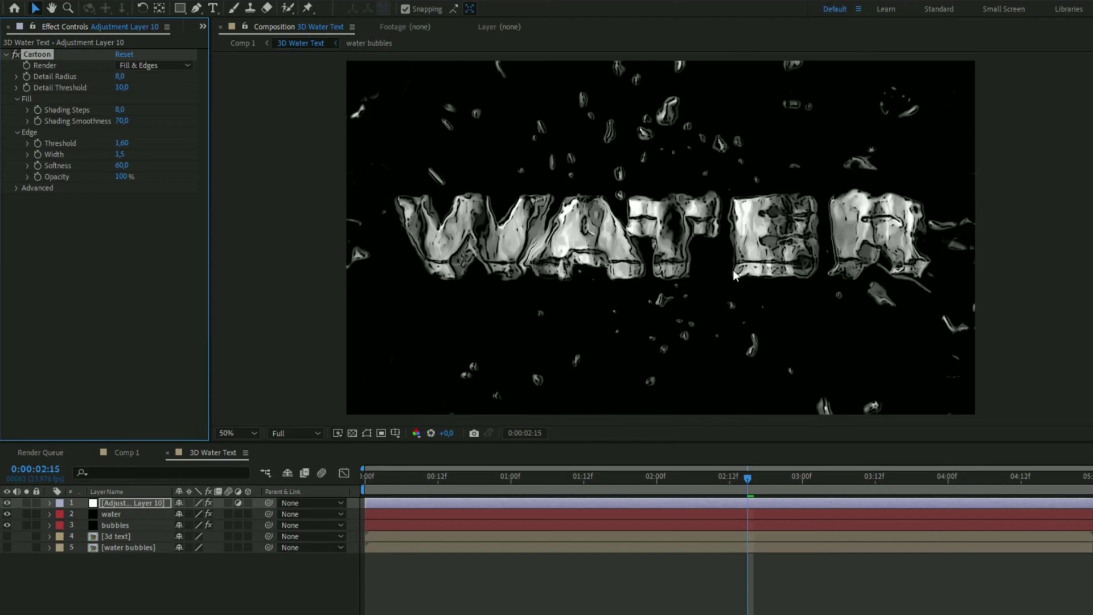
Step: Set Cartoon Detail Radius 11, Threshold 2.26, Width 1.0, and name the layer 'cartoon'
{"action": "left_click", "coordinate": [120, 76]}
{"action": "type", "text": "11"}
{"action": "key", "text": "Return"}
{"action": "left_click", "coordinate": [121, 143]}
{"action": "type", "text": "2,26"}
{"action": "key", "text": "Return"}
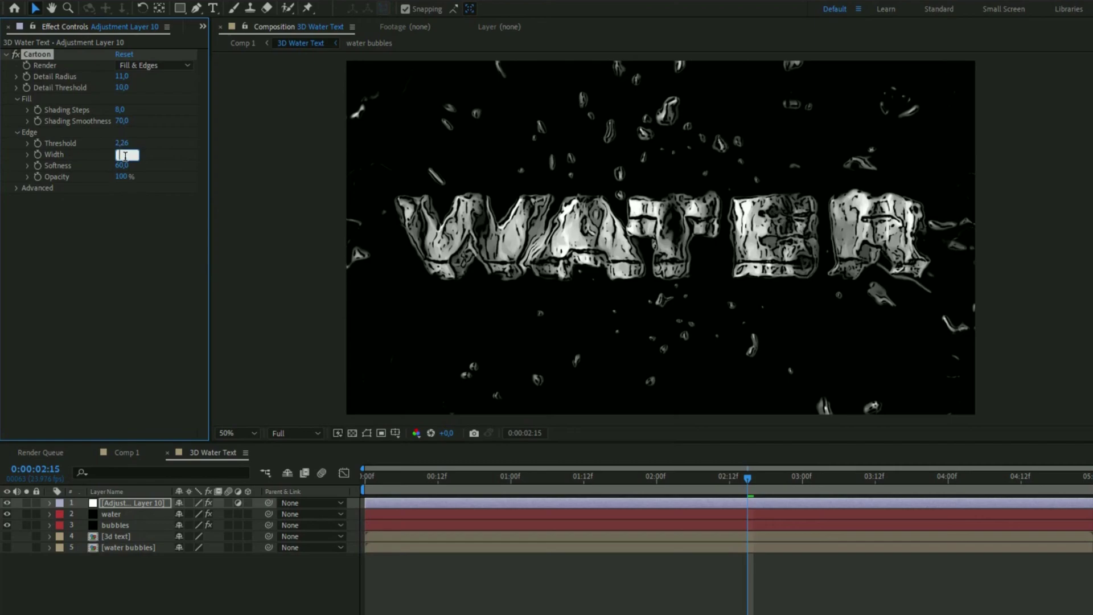
{"action": "key", "text": "Return"}
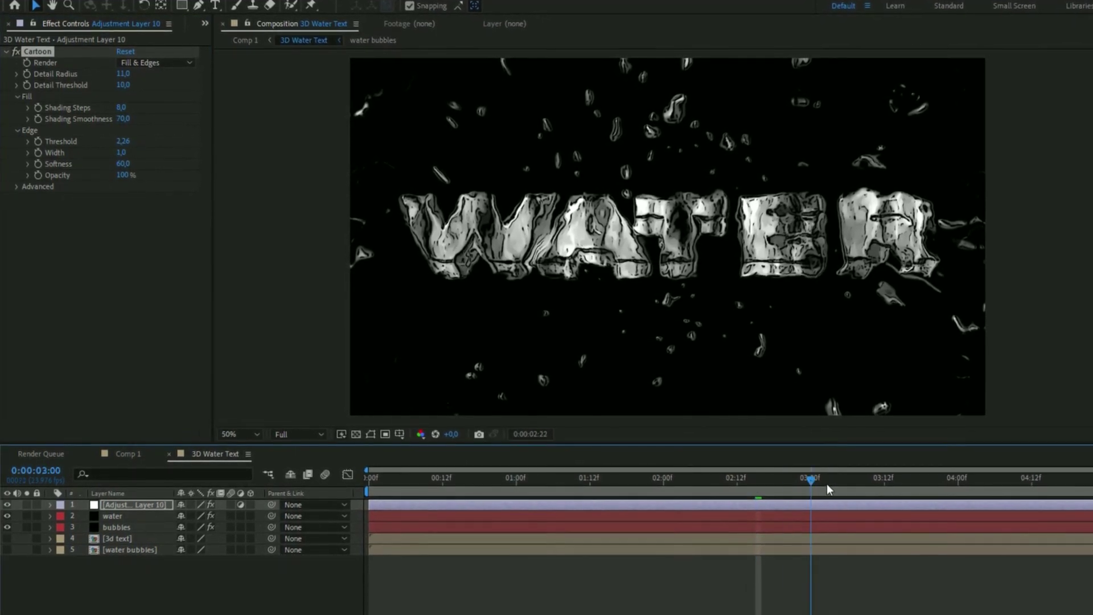
{"action": "type", "text": "cartoon"}
{"action": "key", "text": "Return"}
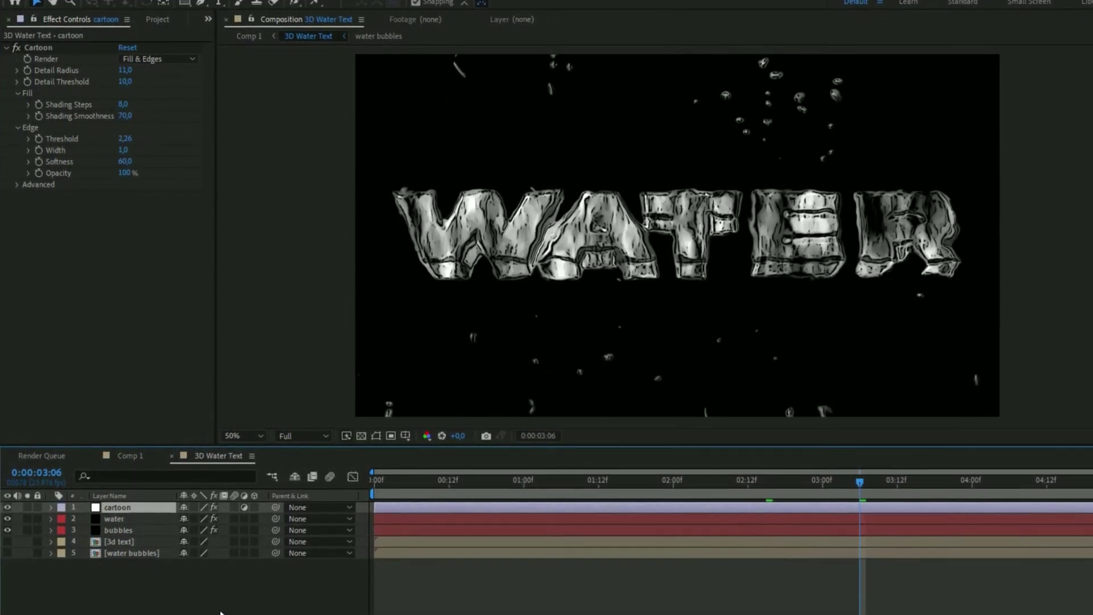
Step: Add another adjustment layer with 4-Color Gradient and make Color 4 a lighter blue
{"action": "key", "text": "ctrl+alt+y"}
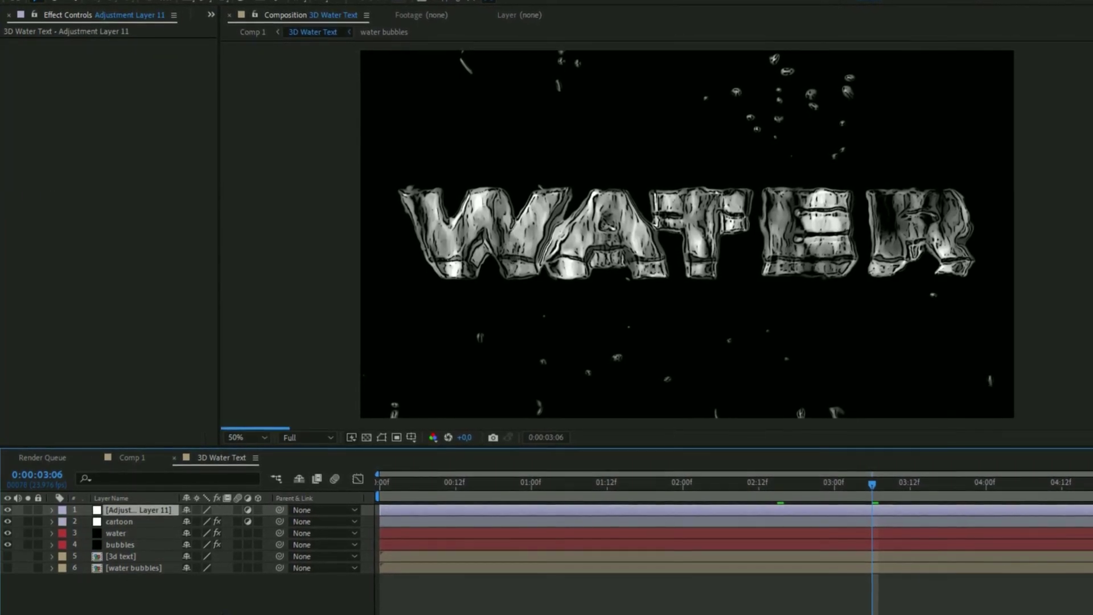
{"action": "key", "text": "ctrl+space"}
{"action": "type", "text": "4"}
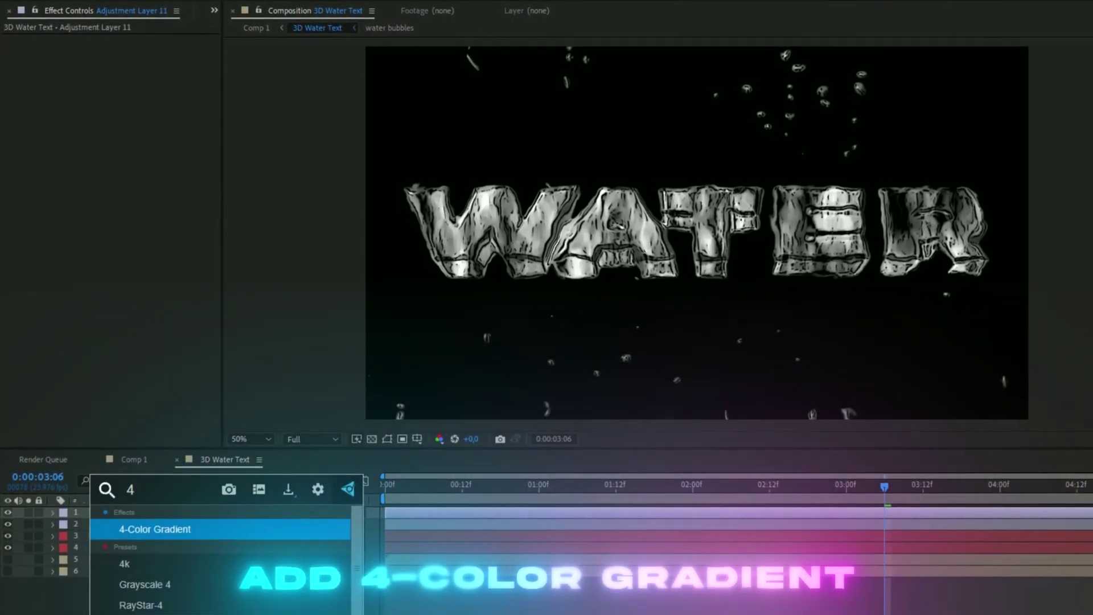
{"action": "key", "text": "Return"}
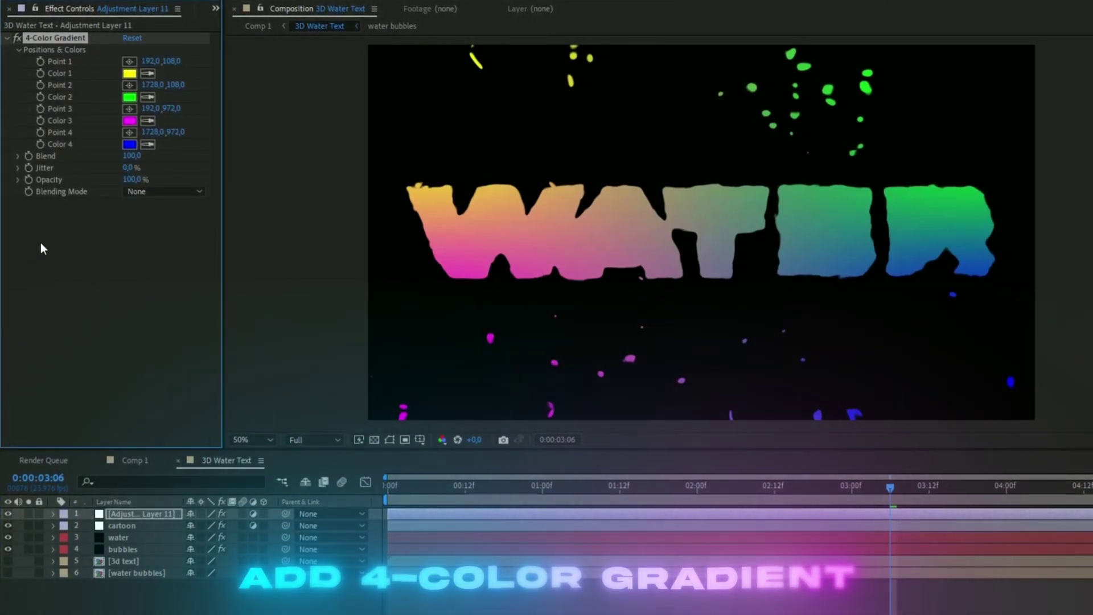
{"action": "left_click", "coordinate": [129, 144]}
{"action": "left_click_drag", "start_coordinate": [203, 116], "coordinate": [205, 126]}
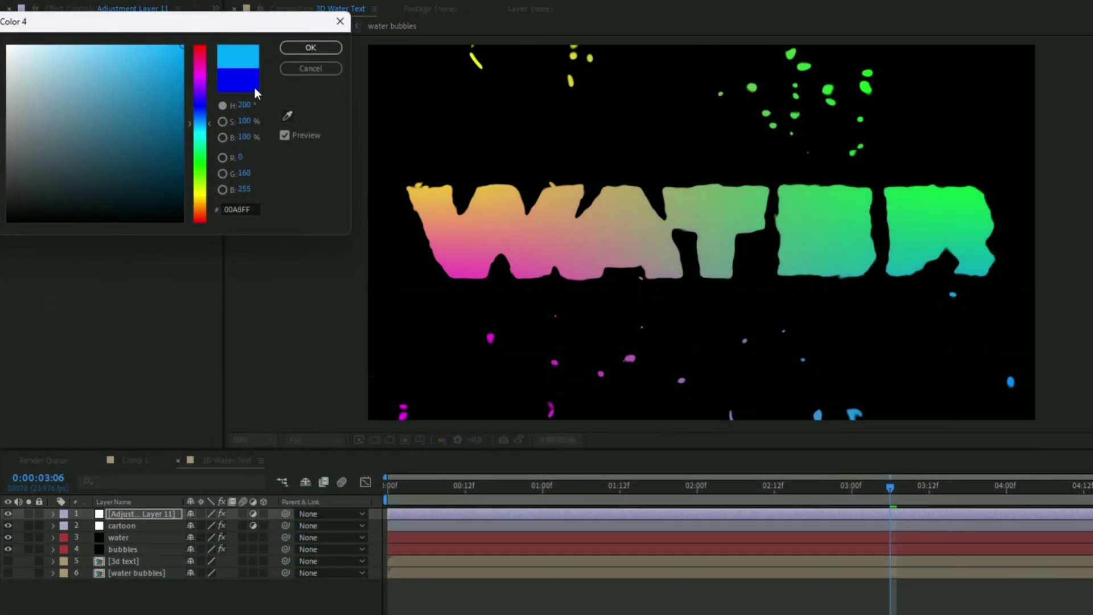
{"action": "left_click", "coordinate": [302, 47]}
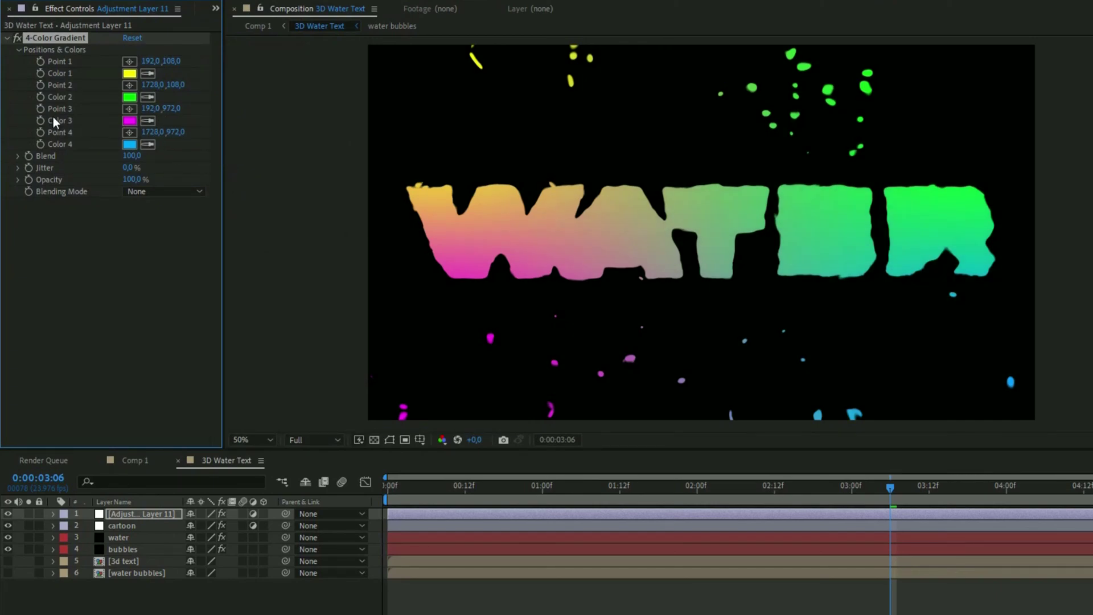
Step: Sample that light blue into the other gradient colours and set Blending Mode to Color
{"action": "left_click", "coordinate": [148, 121]}
{"action": "left_click", "coordinate": [130, 144]}
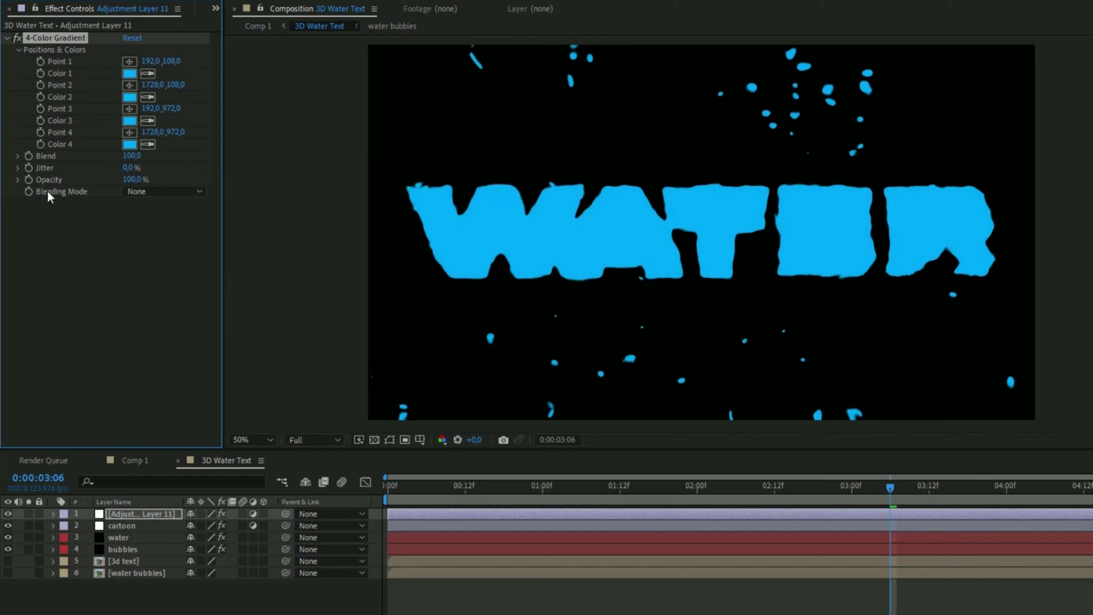
{"action": "left_click", "coordinate": [157, 191]}
{"action": "left_click", "coordinate": [162, 475]}
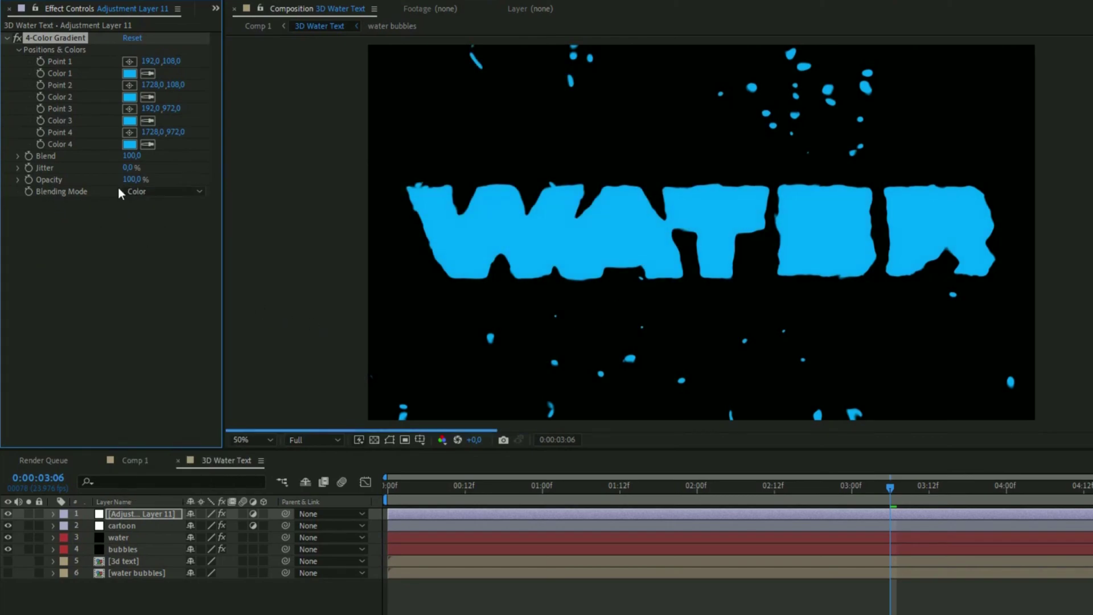
{"action": "left_click", "coordinate": [133, 179]}
Step: Set gradient opacity to 37% and add Light Rays with Length 1 and Brightness 1.5
{"action": "type", "text": "37"}
{"action": "key", "text": "Return"}
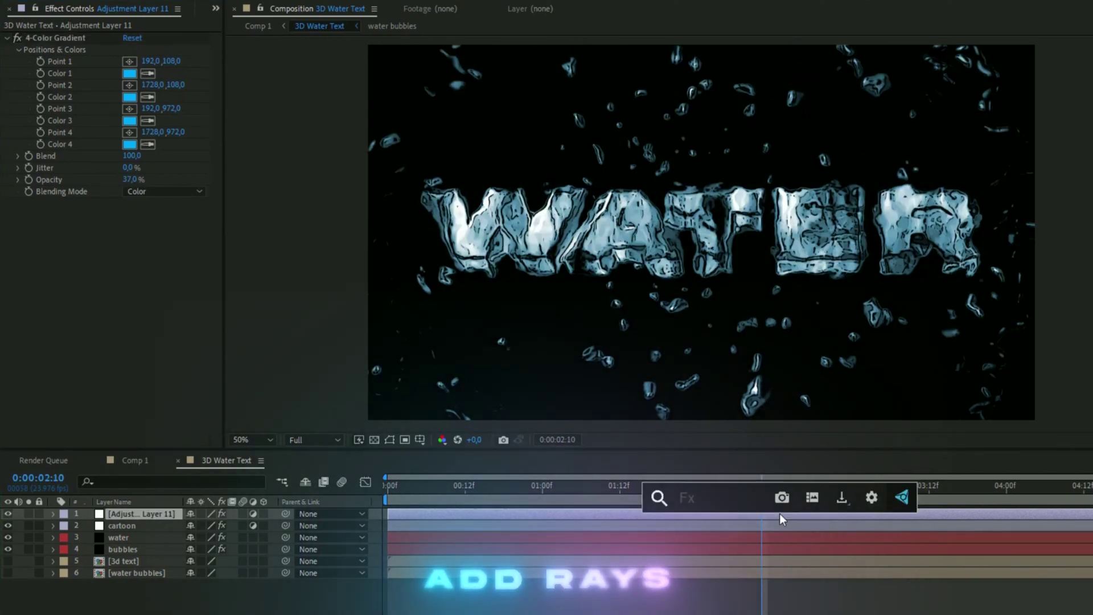
{"action": "type", "text": "rays"}
{"action": "key", "text": "Return"}
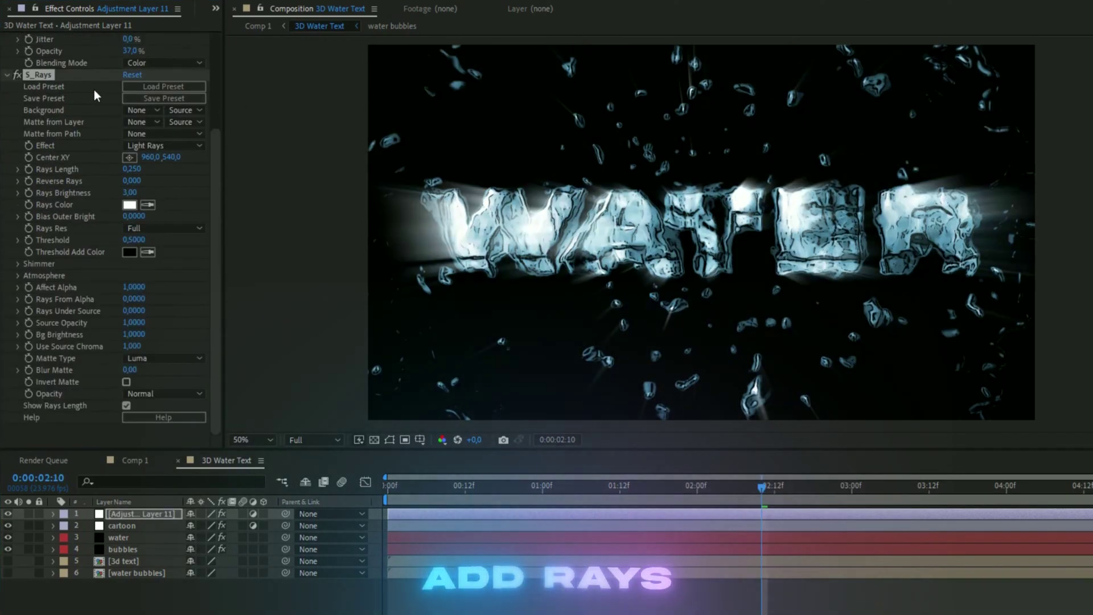
{"action": "left_click", "coordinate": [132, 169]}
{"action": "type", "text": "1"}
{"action": "key", "text": "Return"}
{"action": "left_click", "coordinate": [131, 192]}
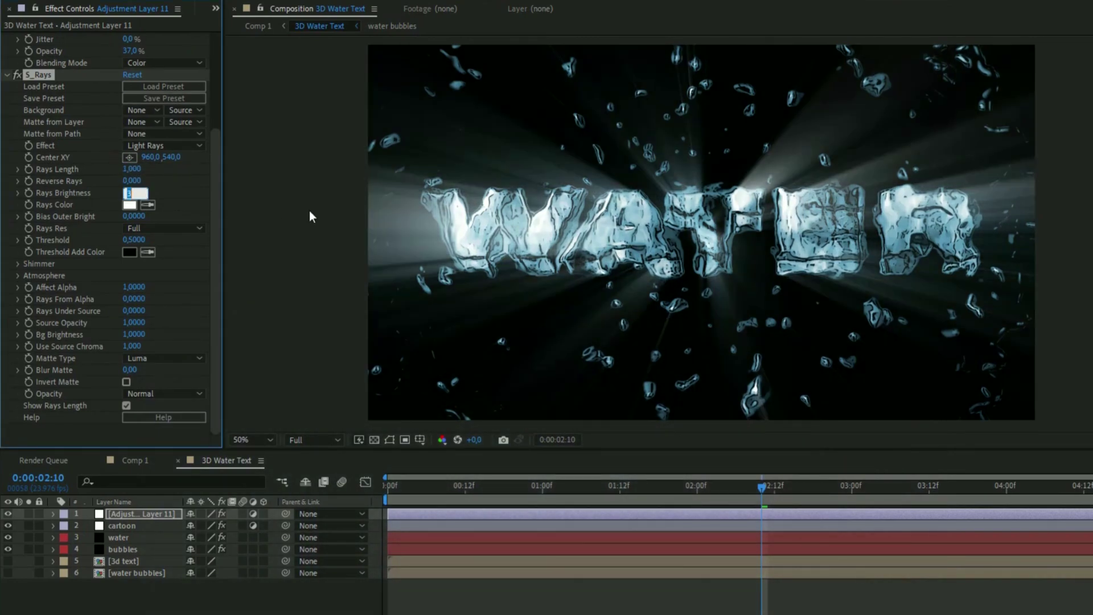
{"action": "key", "text": "Return"}
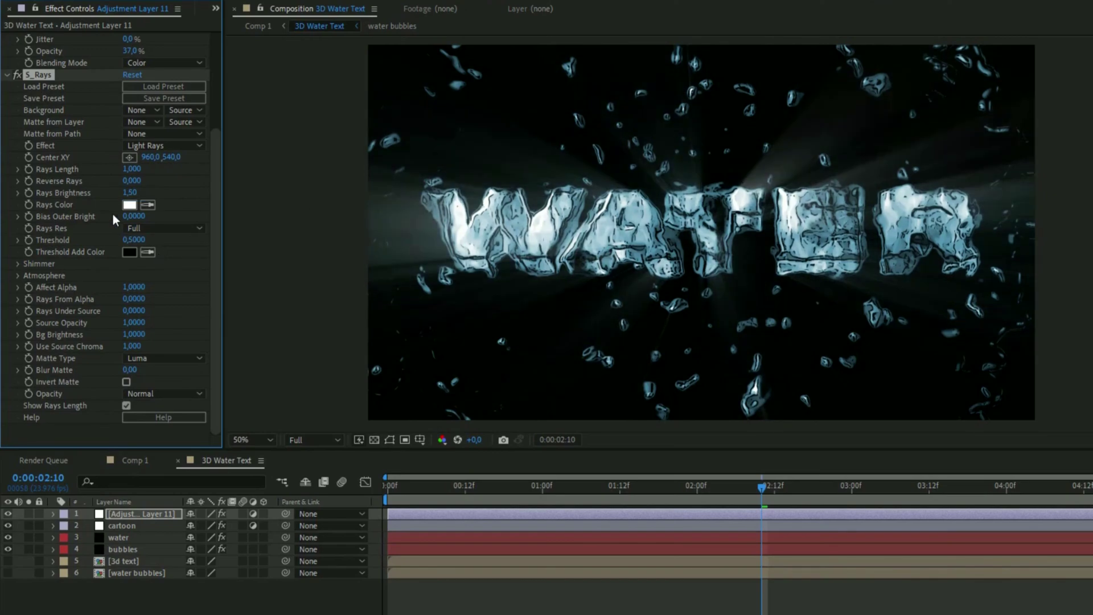
Step: Colour the light rays pale cyan (C1EBFF) and return the preview to 50% zoom
{"action": "left_click", "coordinate": [128, 205]}
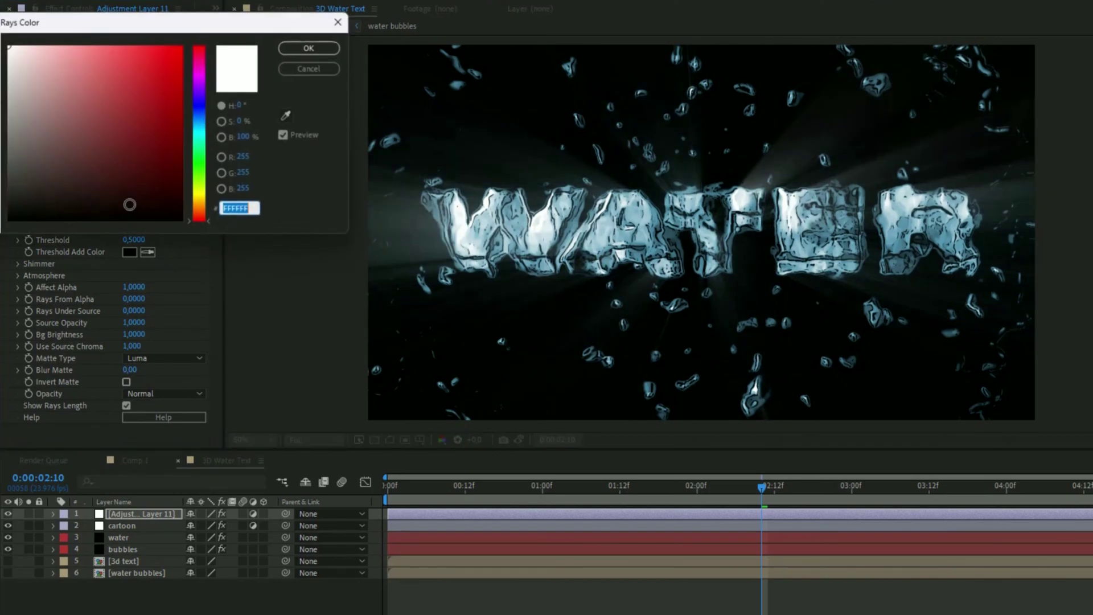
{"action": "left_click", "coordinate": [199, 124]}
{"action": "left_click", "coordinate": [35, 46]}
{"action": "left_click_drag", "start_coordinate": [35, 36], "coordinate": [50, 37]}
{"action": "left_click", "coordinate": [310, 47]}
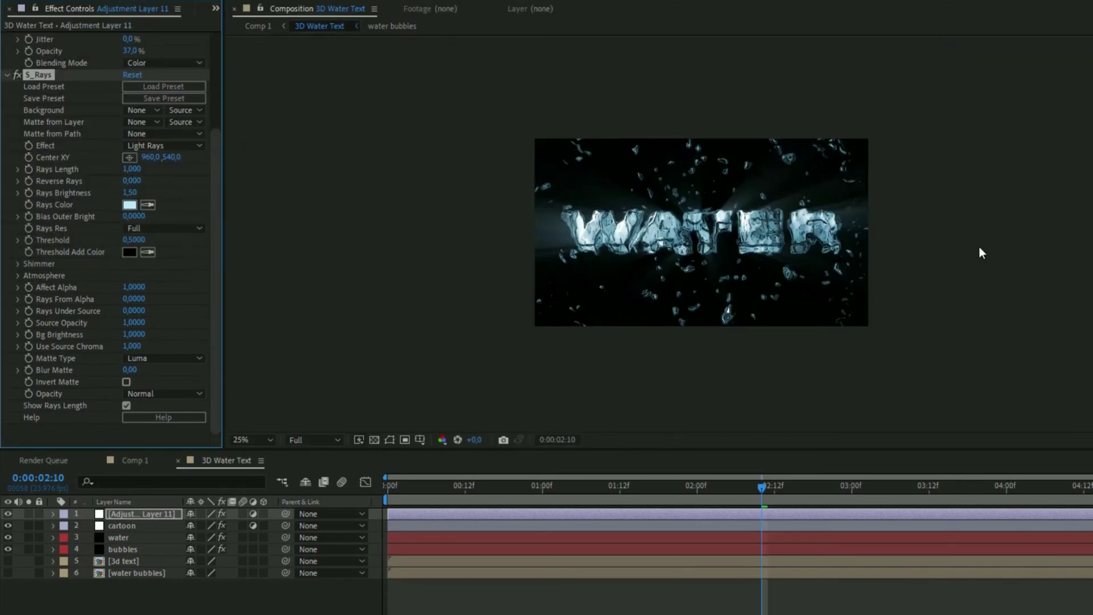
{"action": "key", "text": "period"}
{"action": "key", "text": "period"}
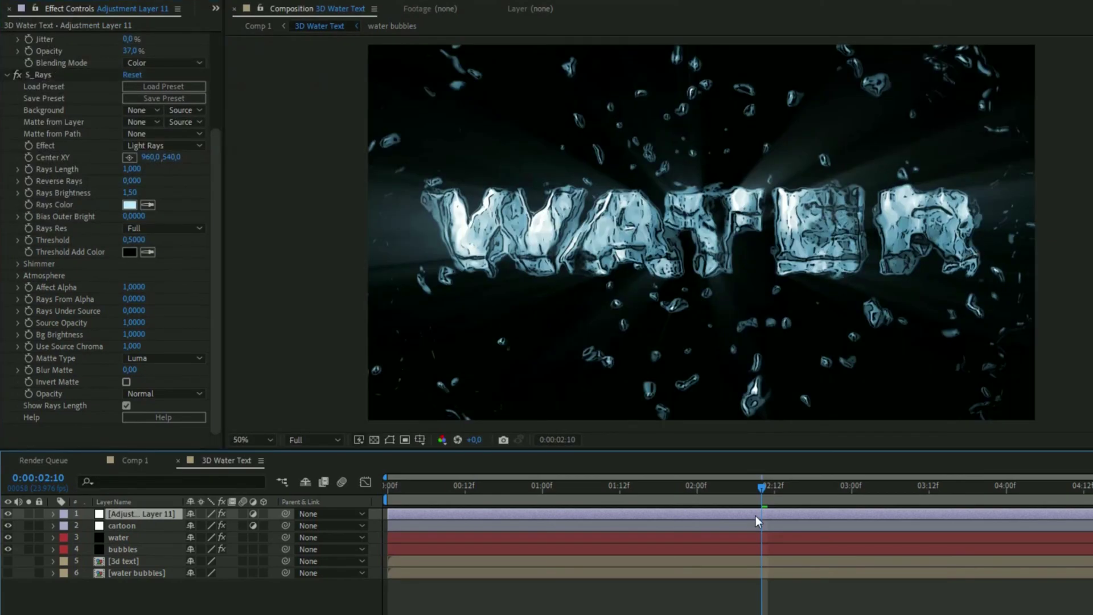
Step: Add Deep Glow with Radius 1110, Exposure 0.53 and Smooth Blending, then a new adjustment layer
{"action": "key", "text": "ctrl+space"}
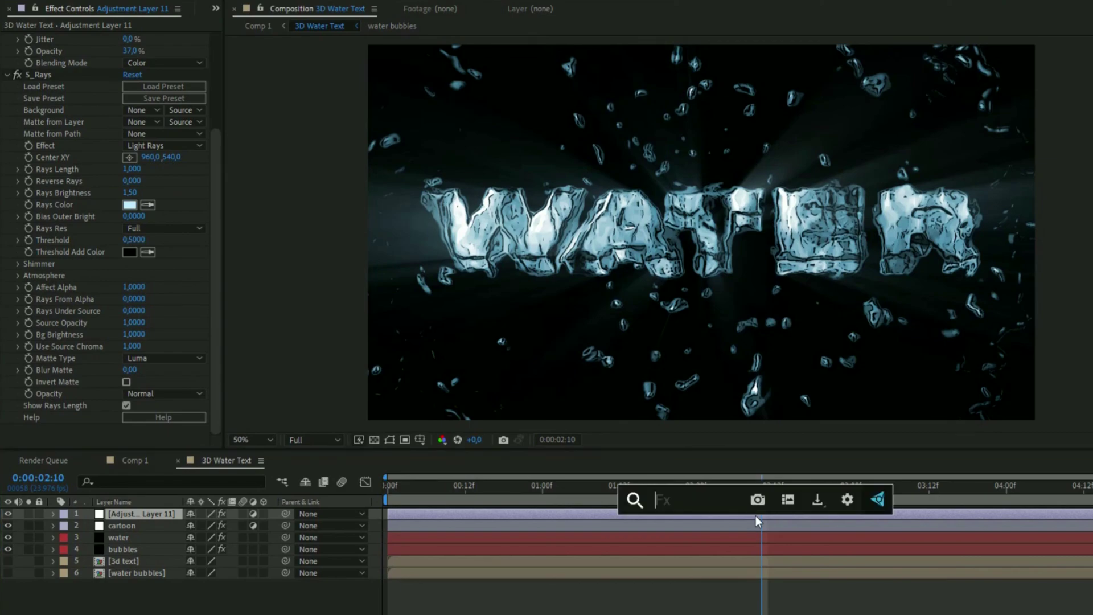
{"action": "type", "text": "deep"}
{"action": "key", "text": "Return"}
{"action": "left_click", "coordinate": [134, 205]}
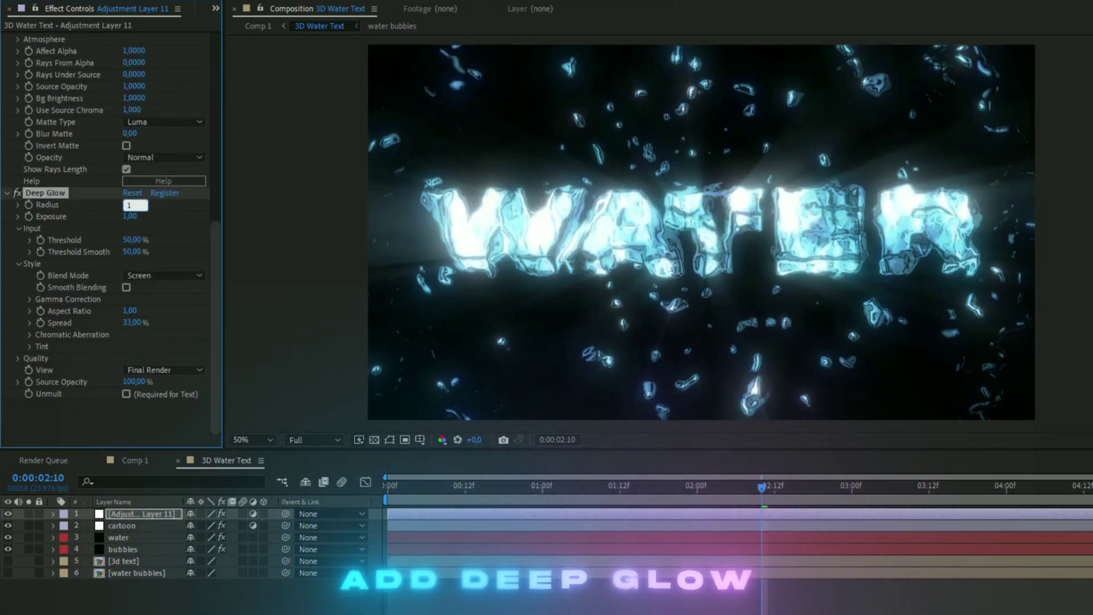
{"action": "type", "text": "1110"}
{"action": "key", "text": "Tab"}
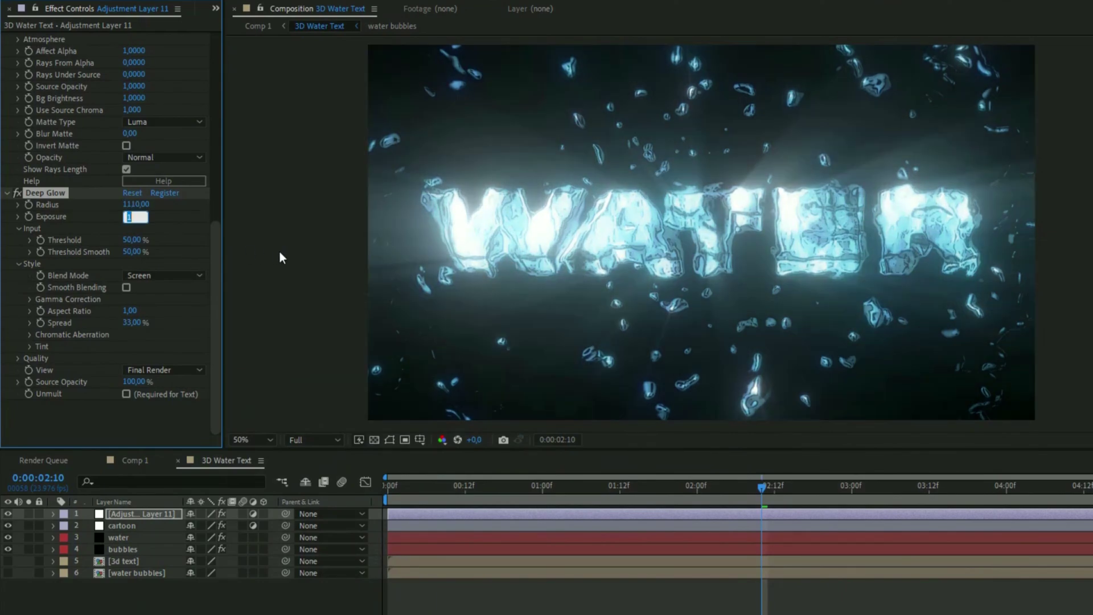
{"action": "type", "text": "0.53"}
{"action": "key", "text": "Return"}
{"action": "left_click", "coordinate": [125, 287]}
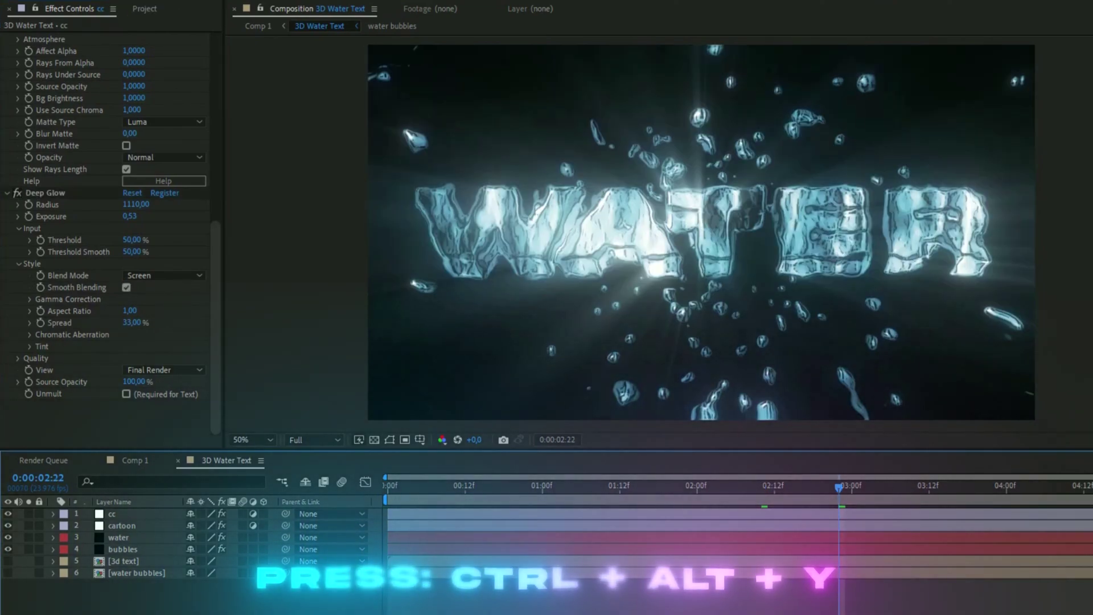
{"action": "key", "text": "ctrl+alt+y"}
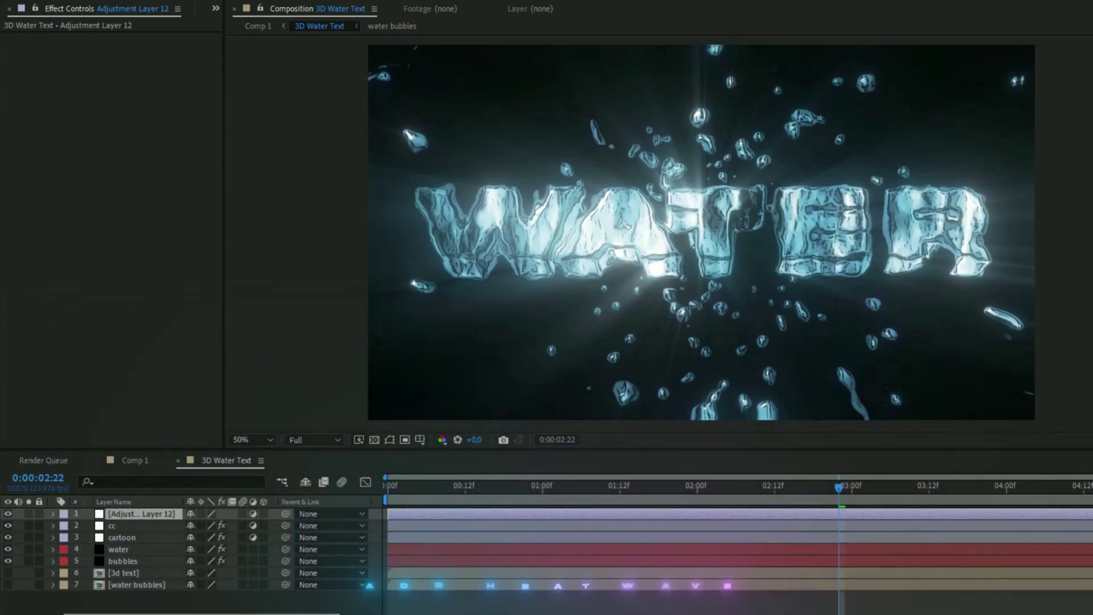
Step: Apply the heatwave distortion effect to the new adjustment layer
{"action": "key", "text": "ctrl+space"}
{"action": "type", "text": "heat"}
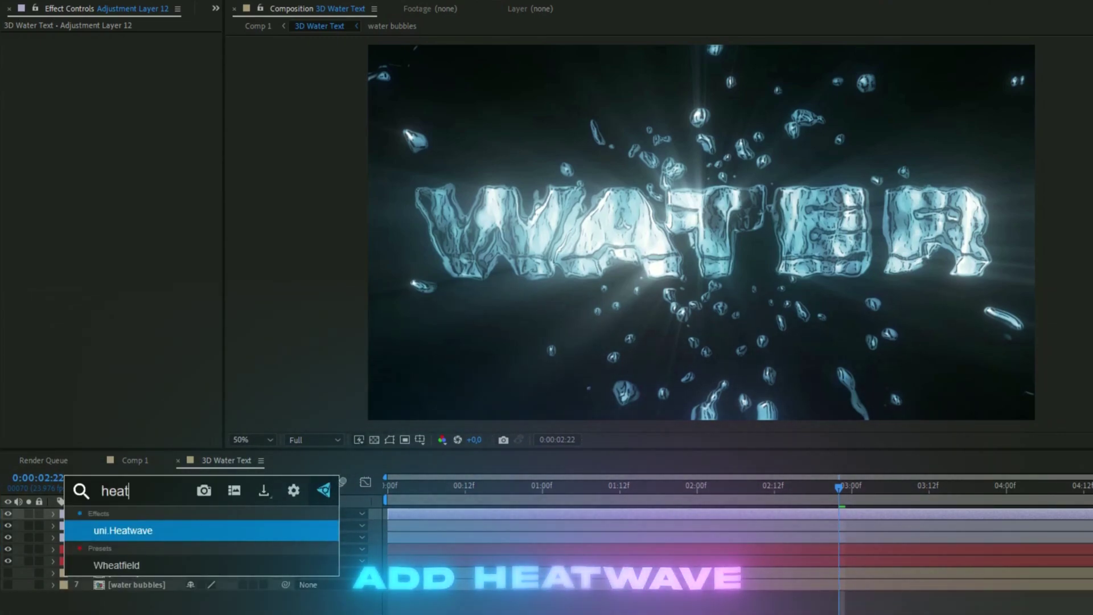
{"action": "key", "text": "Return"}
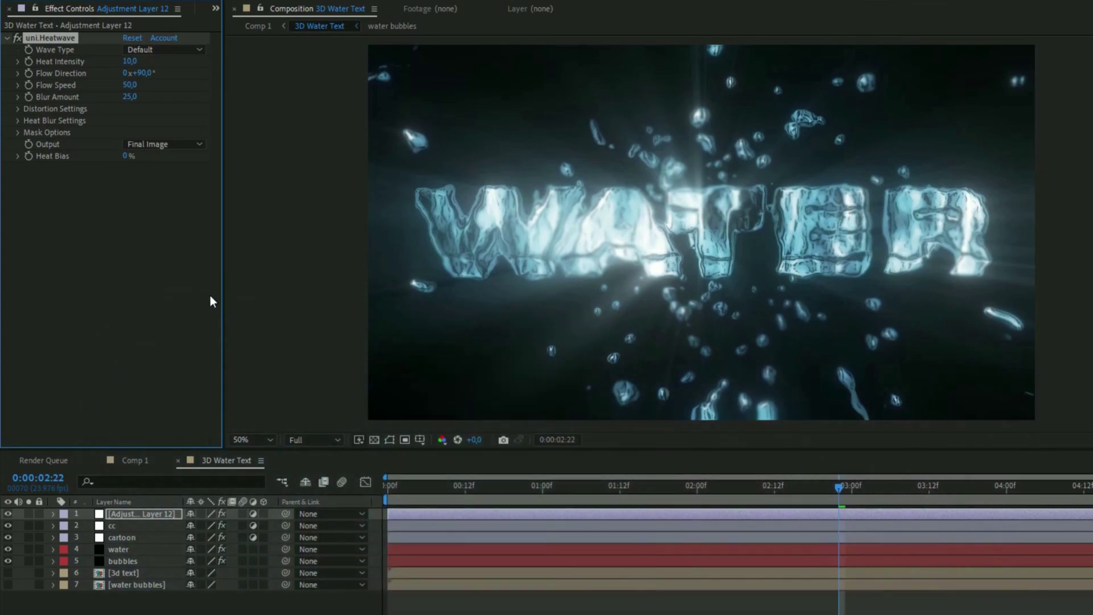
{"action": "left_click_drag", "start_coordinate": [842, 481], "coordinate": [579, 472]}
{"action": "key", "text": "comma"}
{"action": "key", "text": "comma"}
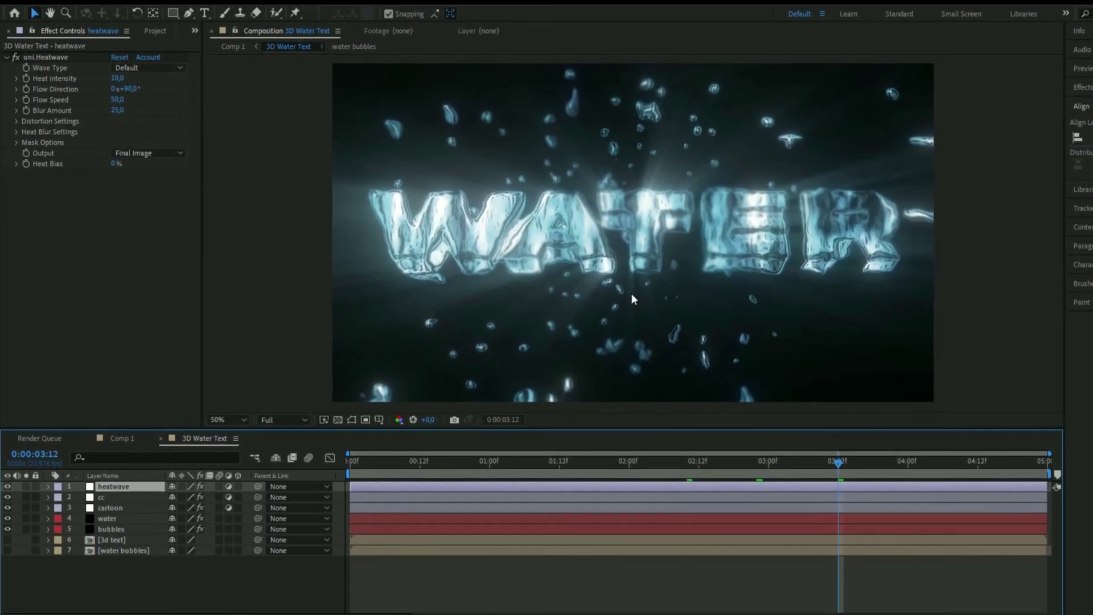
Step: Hide the cc tint layer, add another adjustment layer, and move the playhead back to 2:16
{"action": "left_click", "coordinate": [106, 497]}
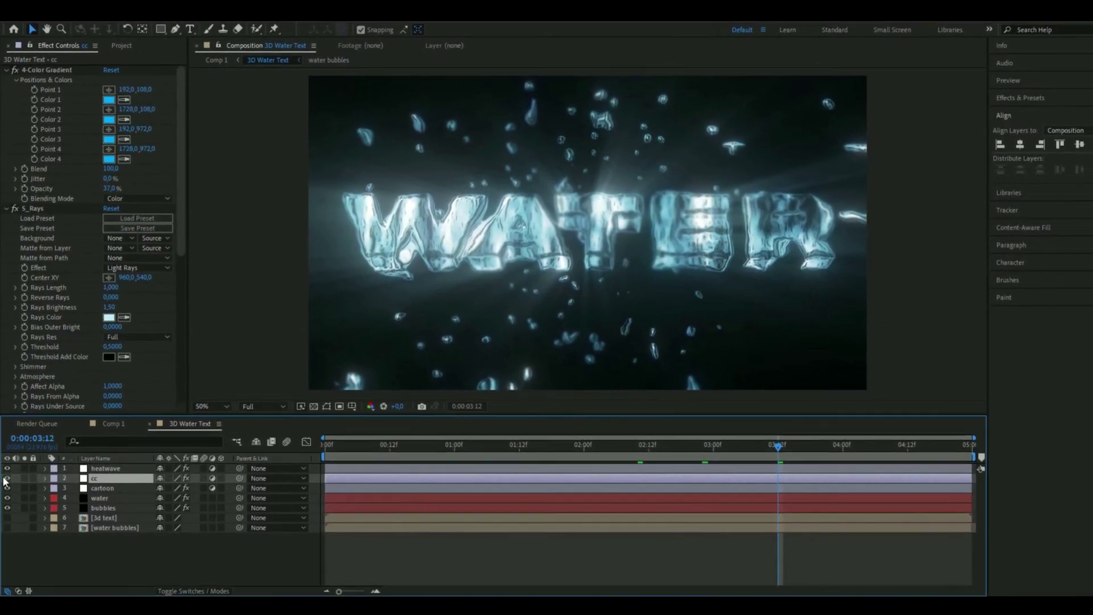
{"action": "left_click", "coordinate": [6, 478]}
{"action": "left_click", "coordinate": [168, 555]}
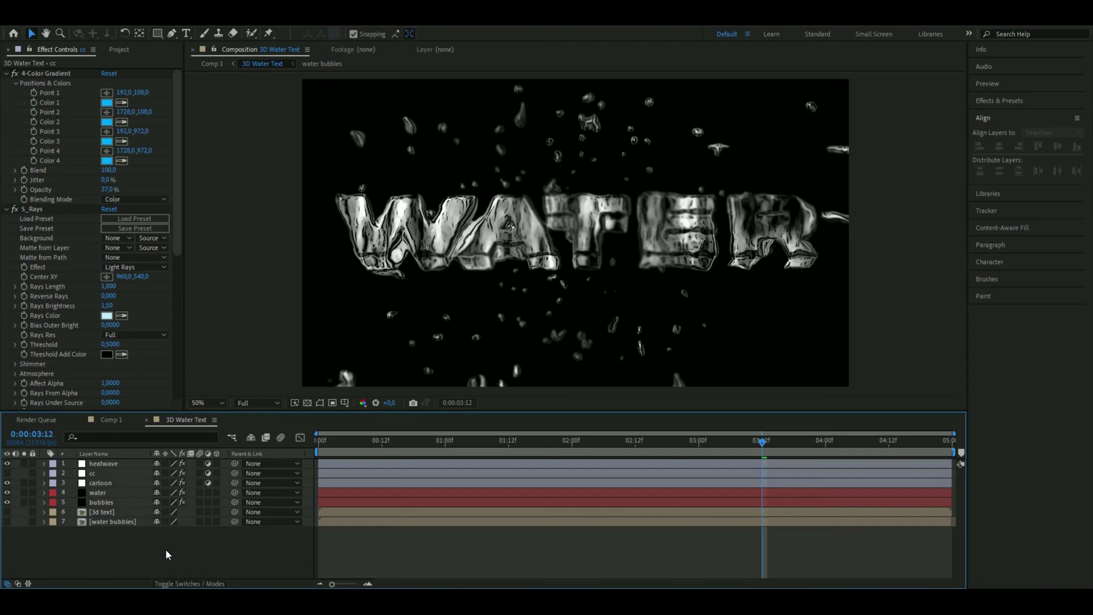
{"action": "key", "text": "ctrl+alt+y"}
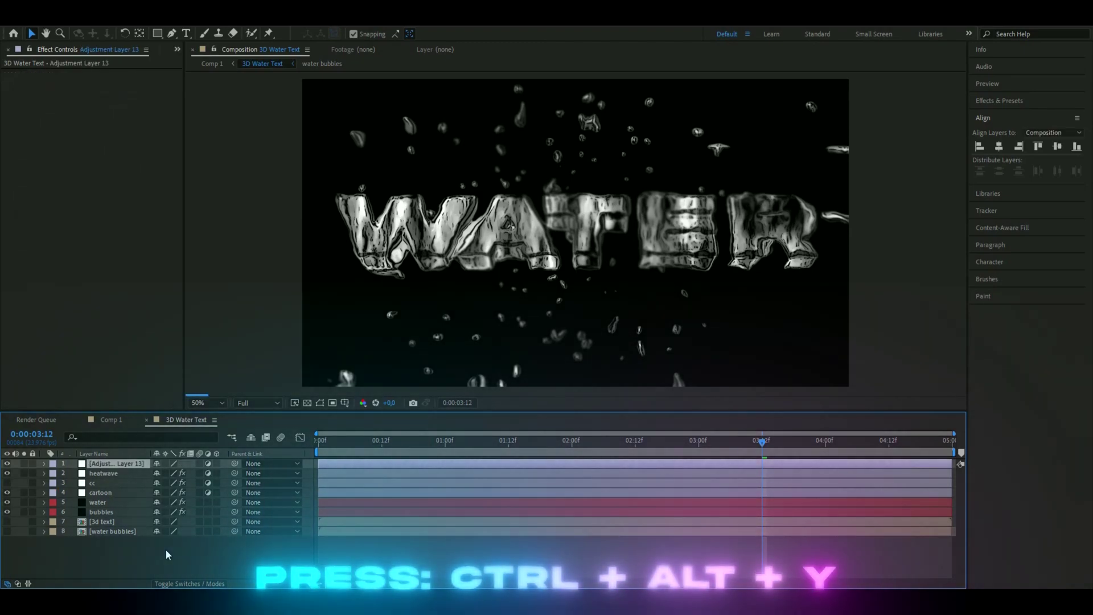
{"action": "key", "text": "ctrl+space"}
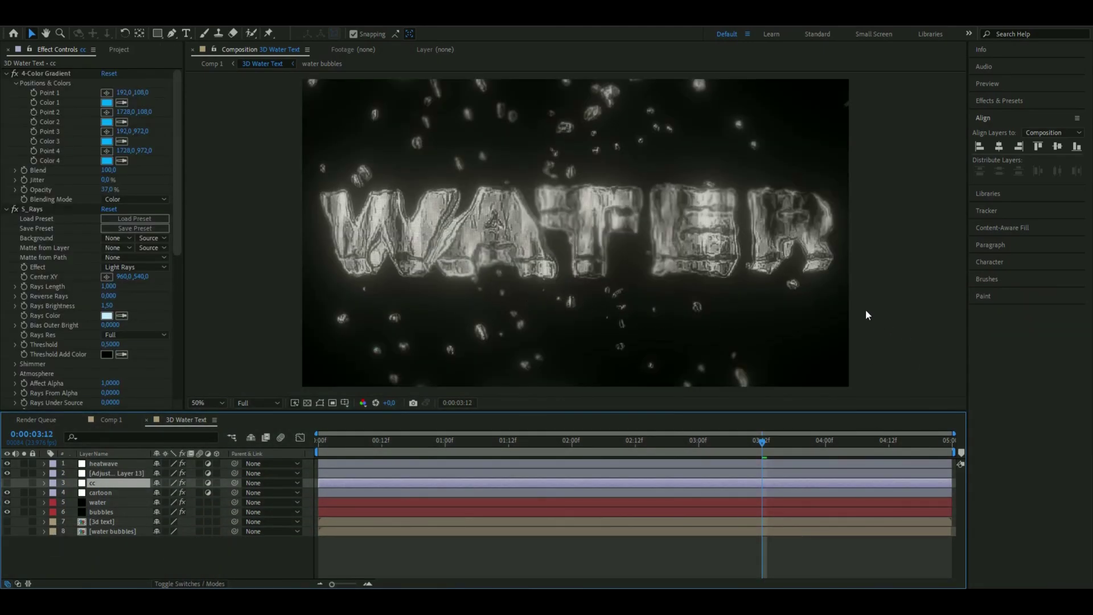
{"action": "left_click_drag", "start_coordinate": [762, 443], "coordinate": [660, 449]}
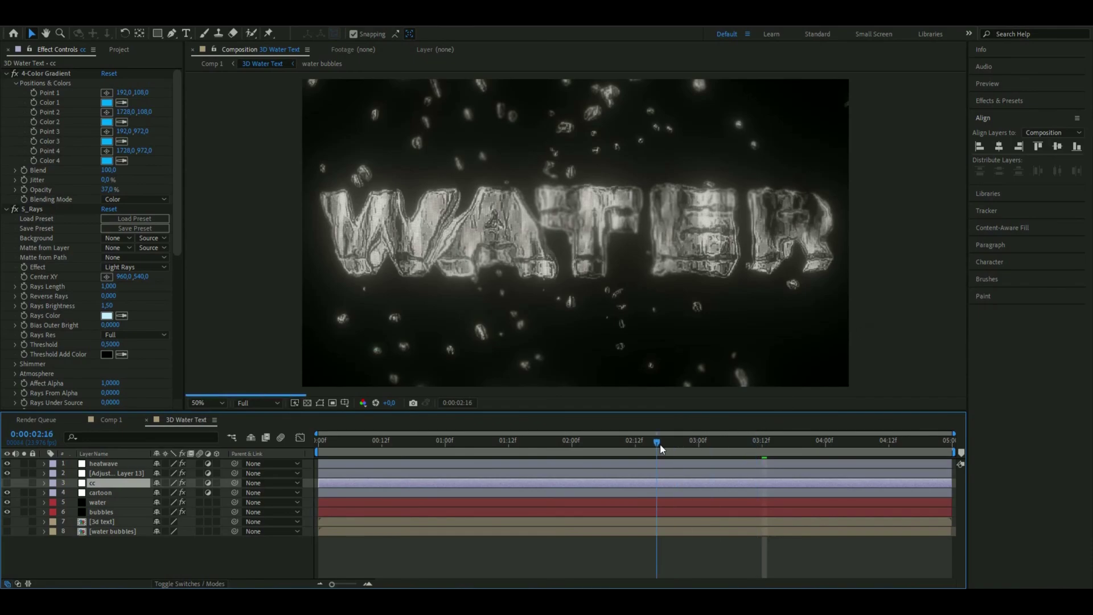